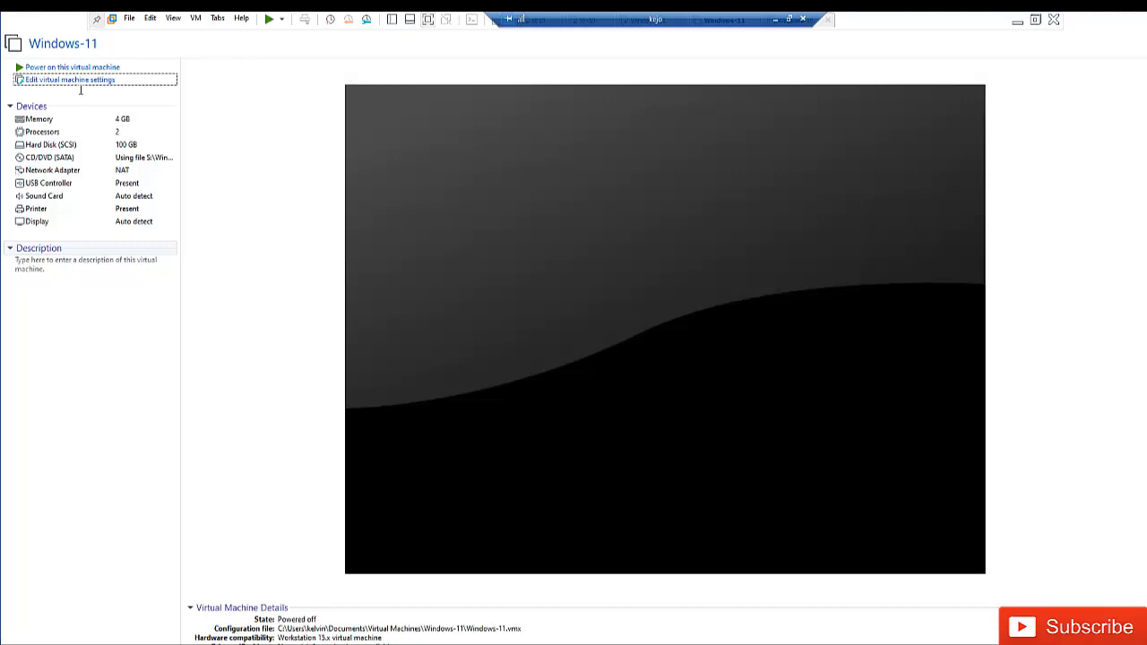
click(79, 81)
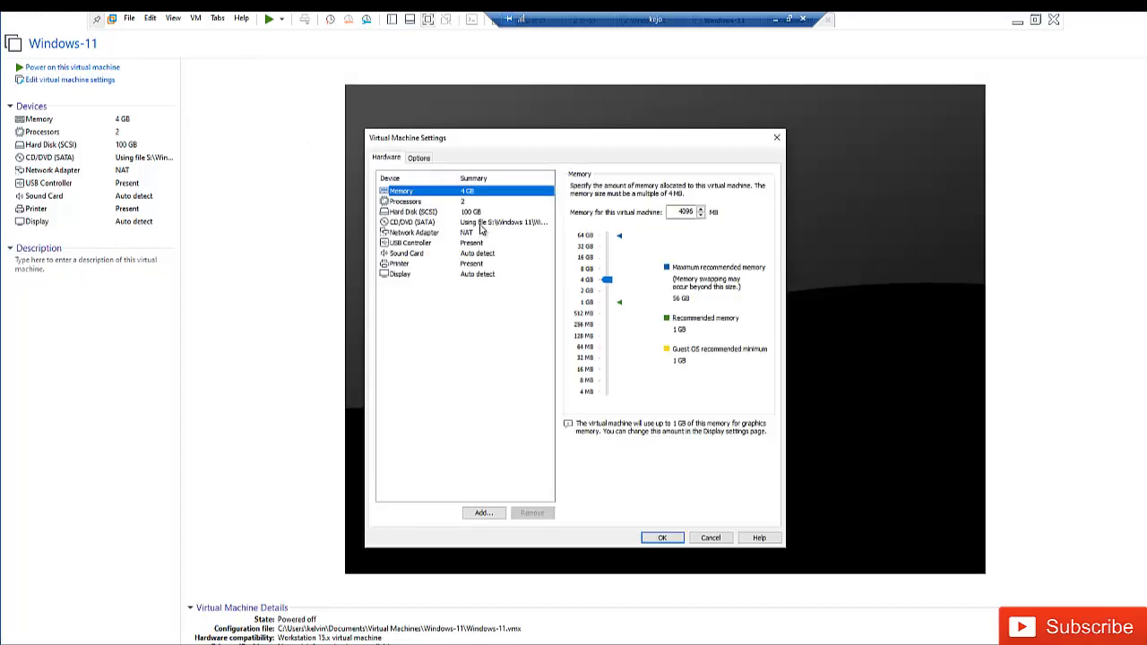
click(423, 224)
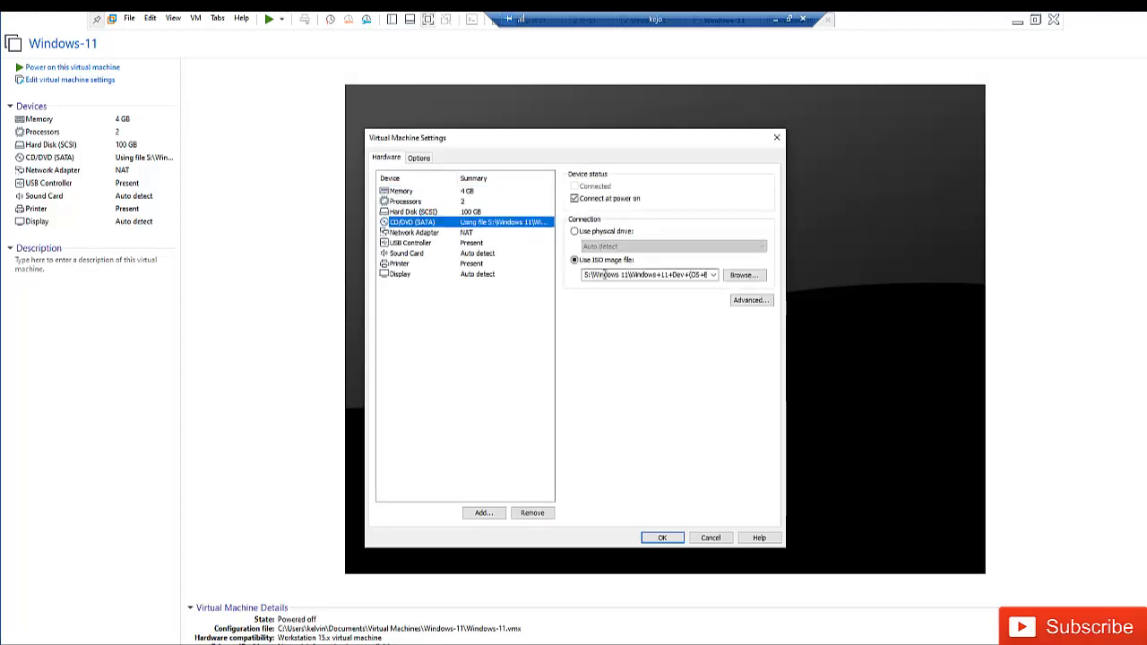
click(592, 277)
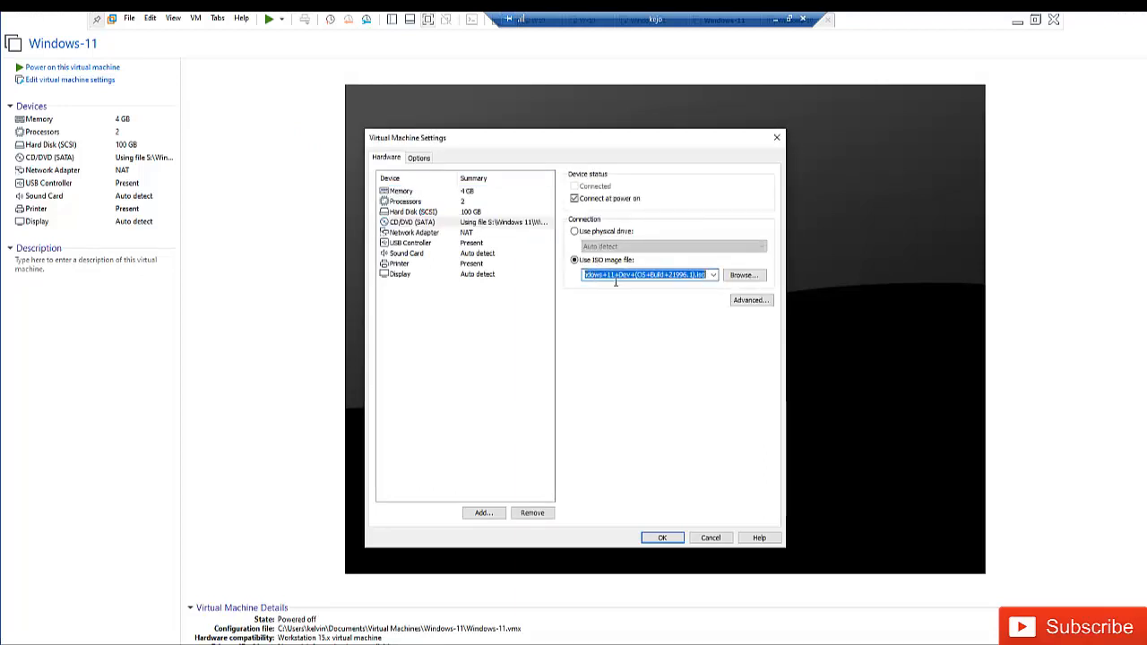
click(615, 275)
drag(616, 275, 587, 276)
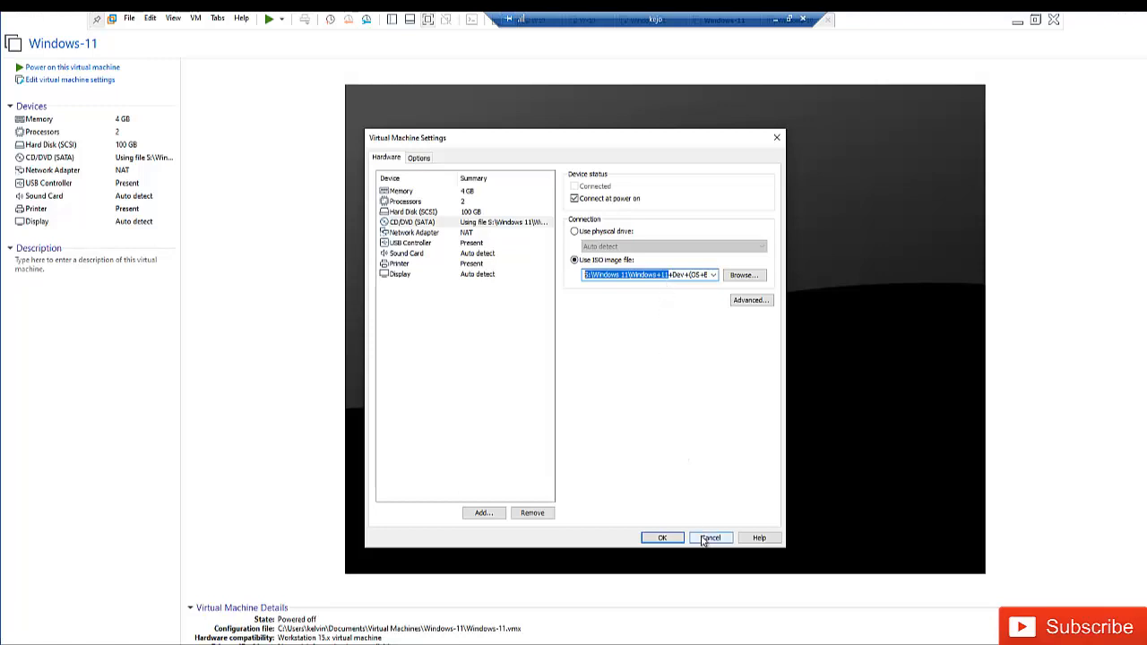
click(399, 191)
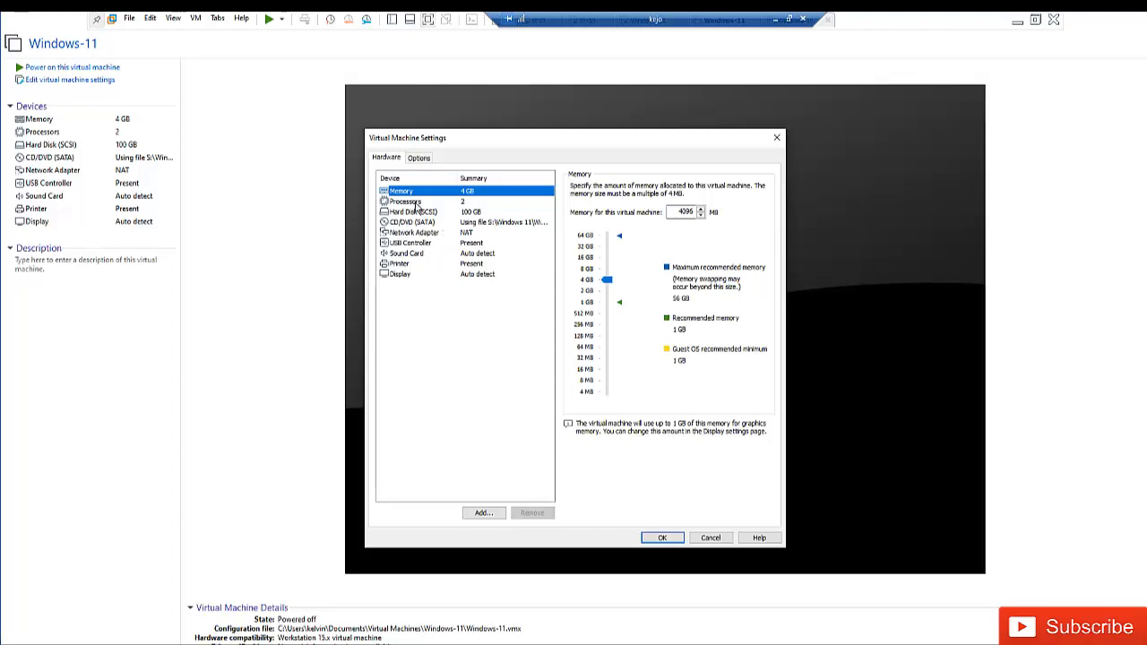
click(414, 201)
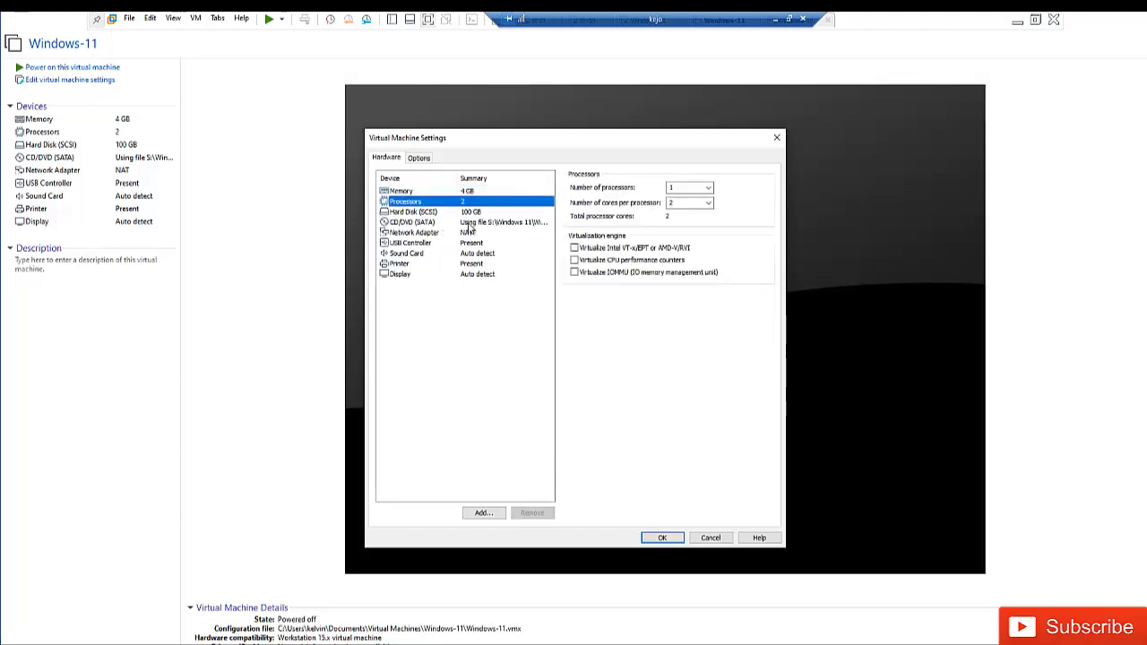
click(415, 212)
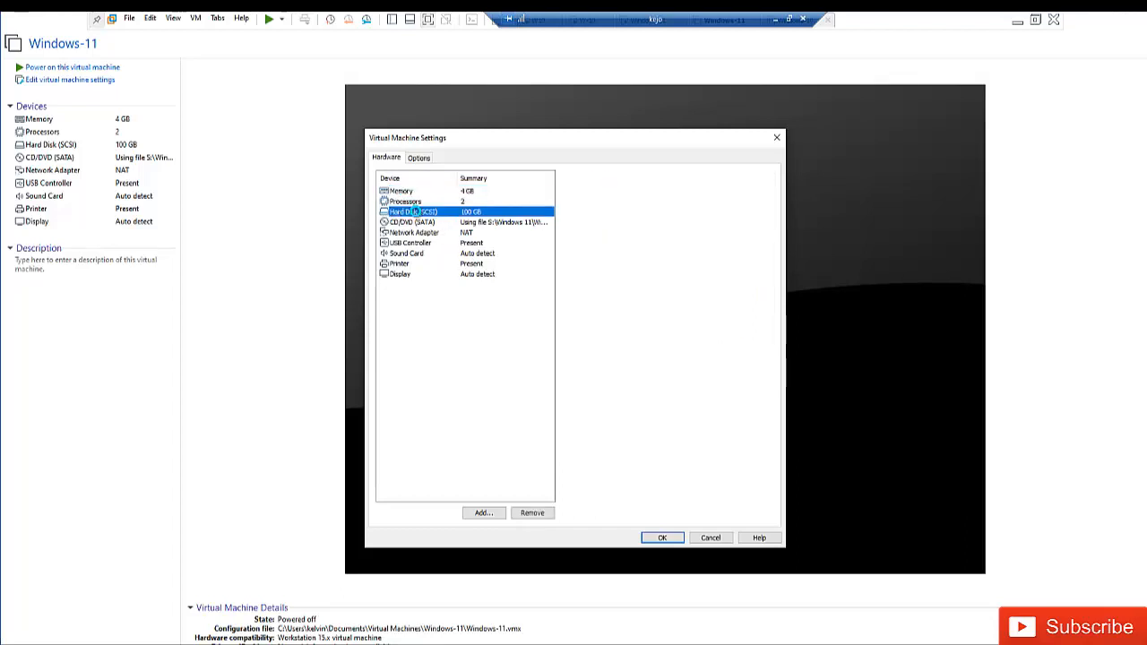
click(710, 538)
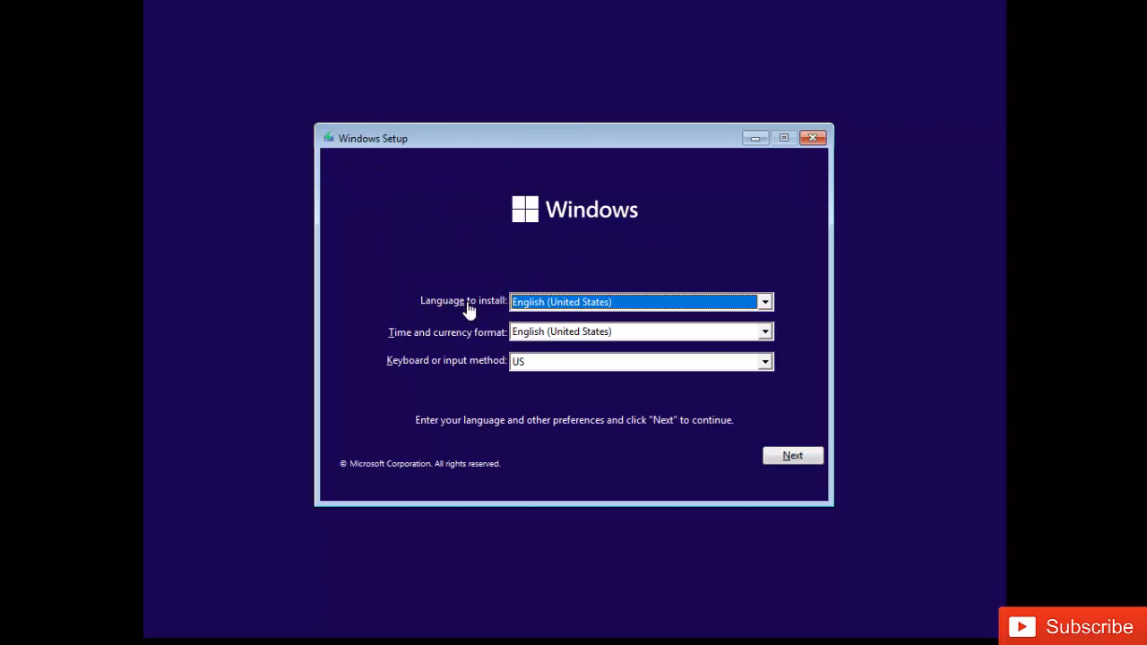
- Keep English (United States) as install language, set Dutch (Belgium) time and currency format, and proceed
click(570, 306)
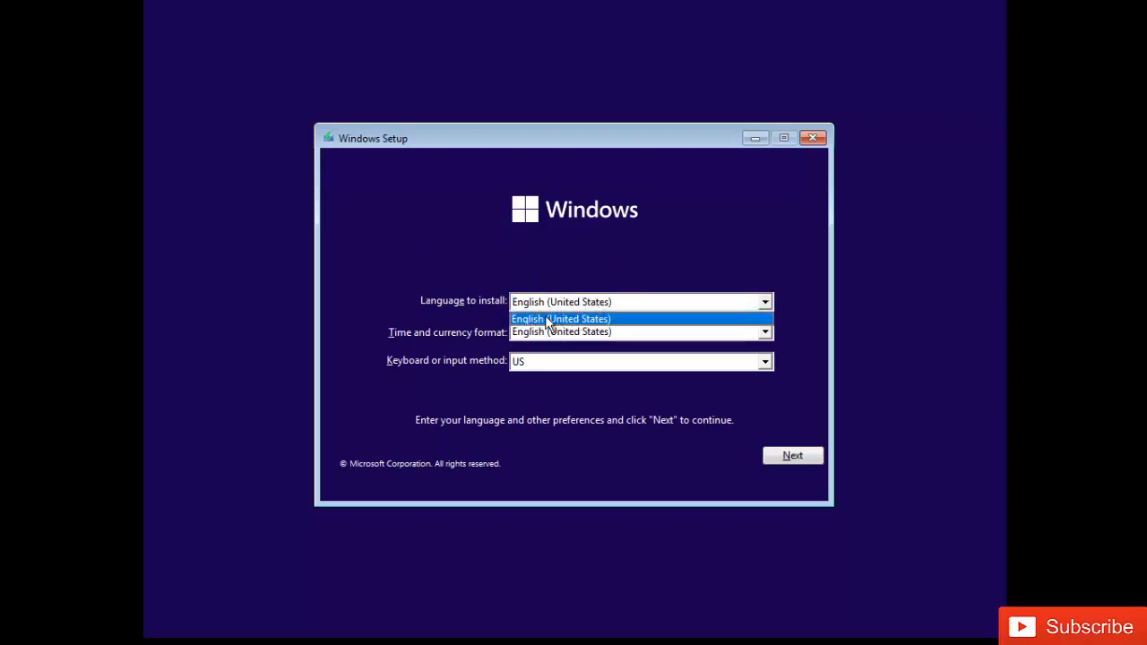
click(432, 335)
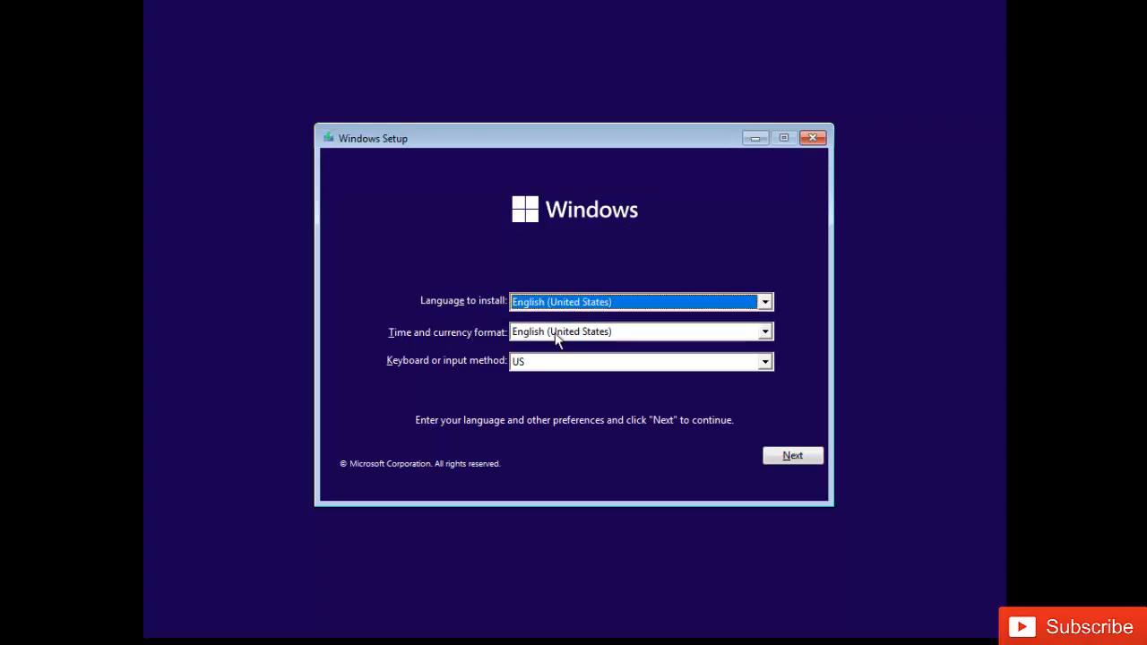
click(558, 337)
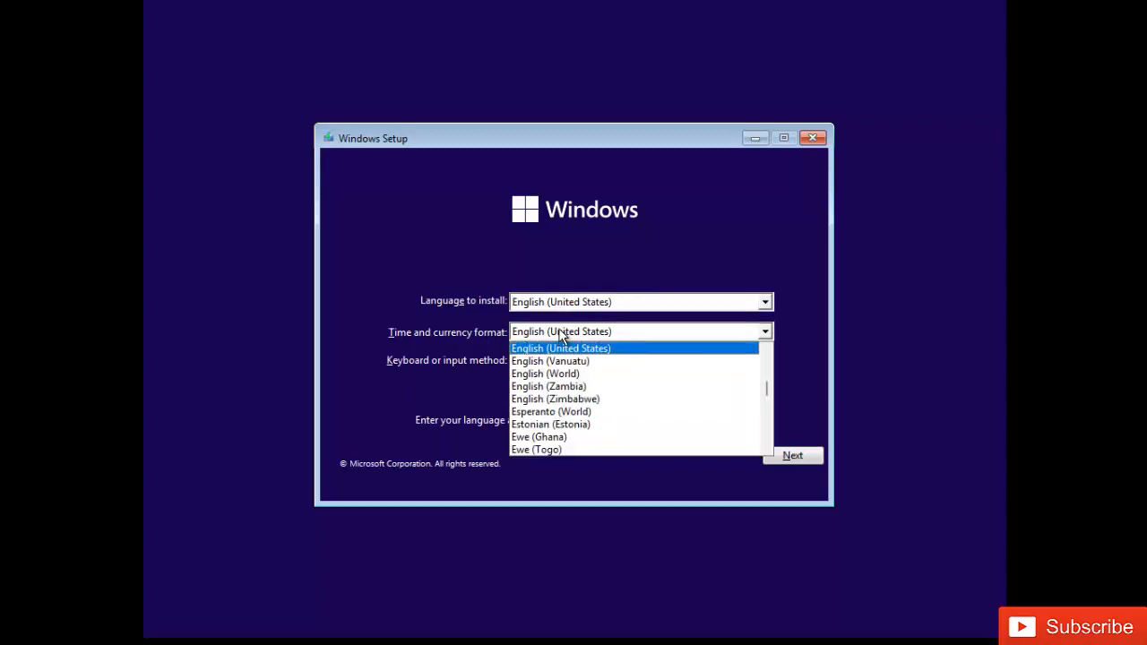
text(du)
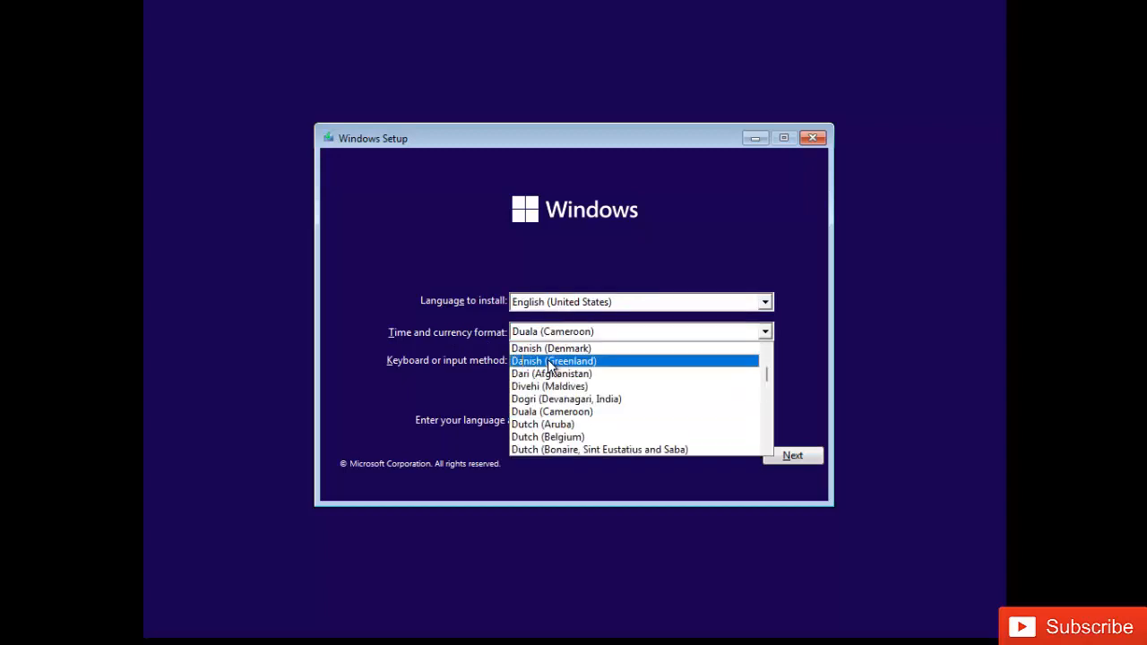
click(574, 436)
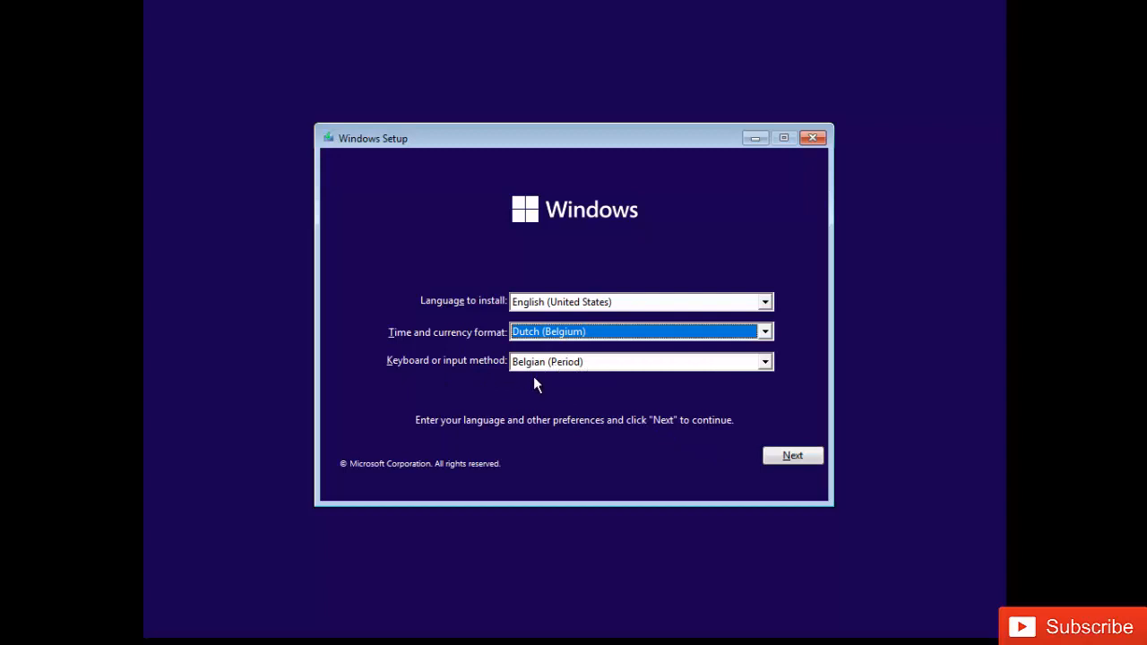
click(790, 455)
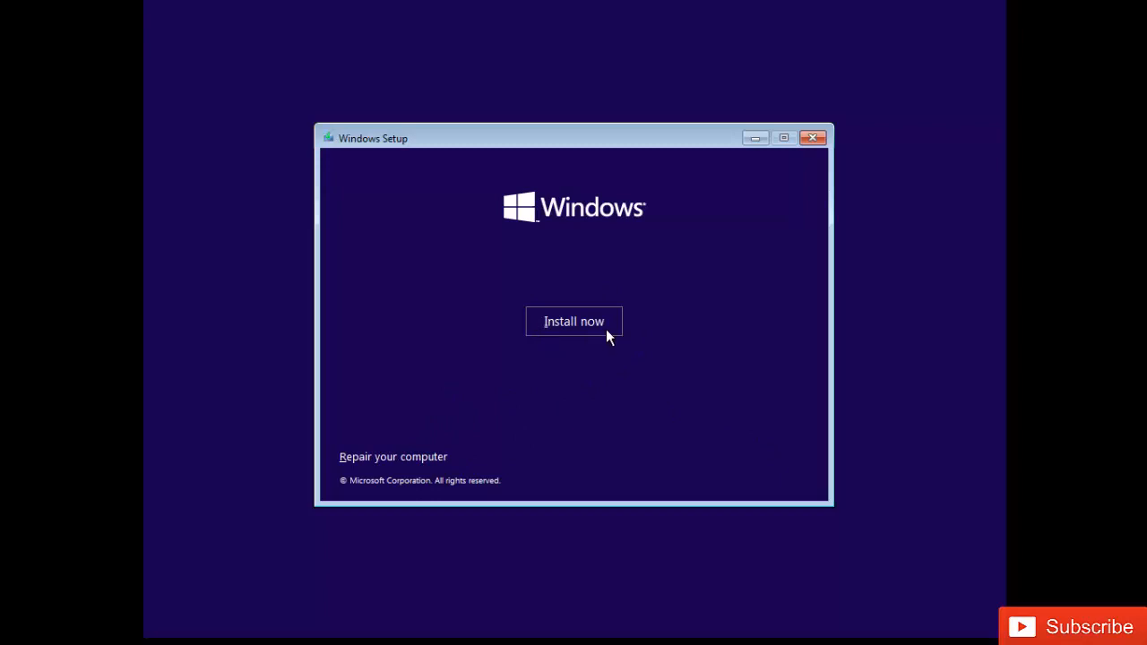
- Begin the Windows 11 installation with Install now
click(568, 328)
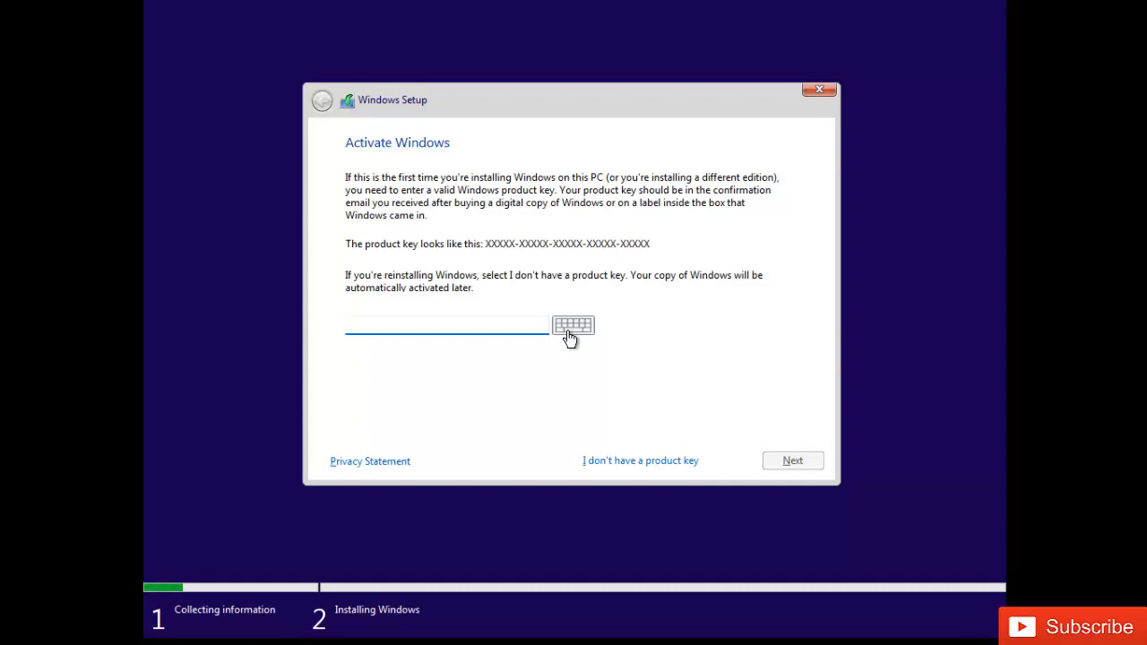
- Continue without a product key and select the Windows 11 Pro edition
click(637, 459)
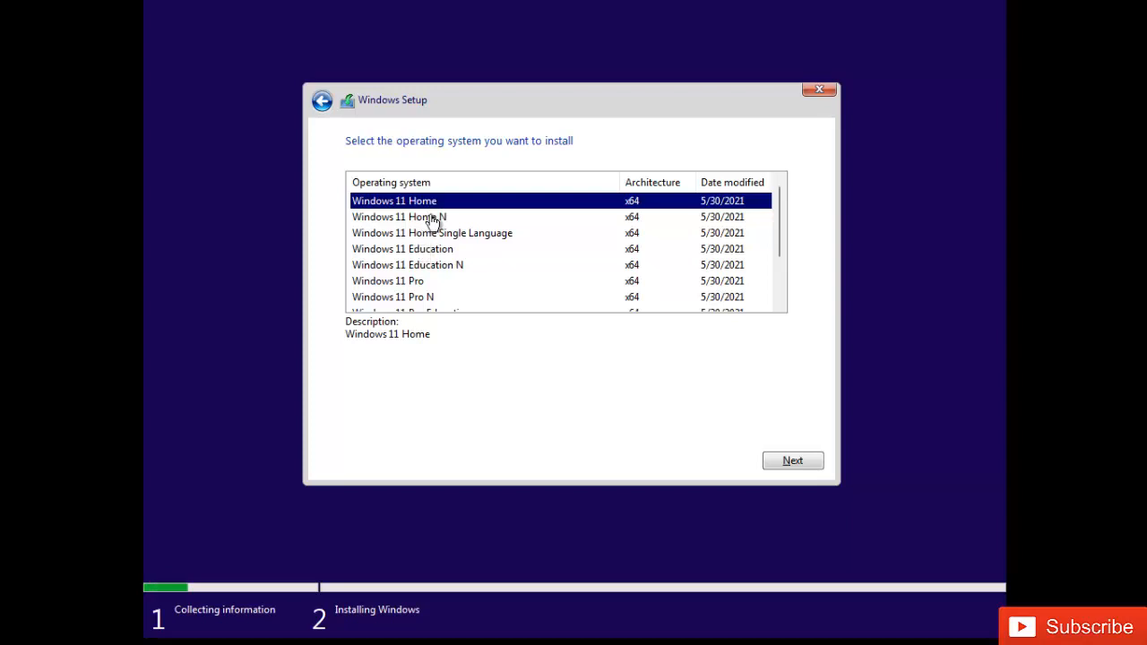
scroll(433, 224, down, 2)
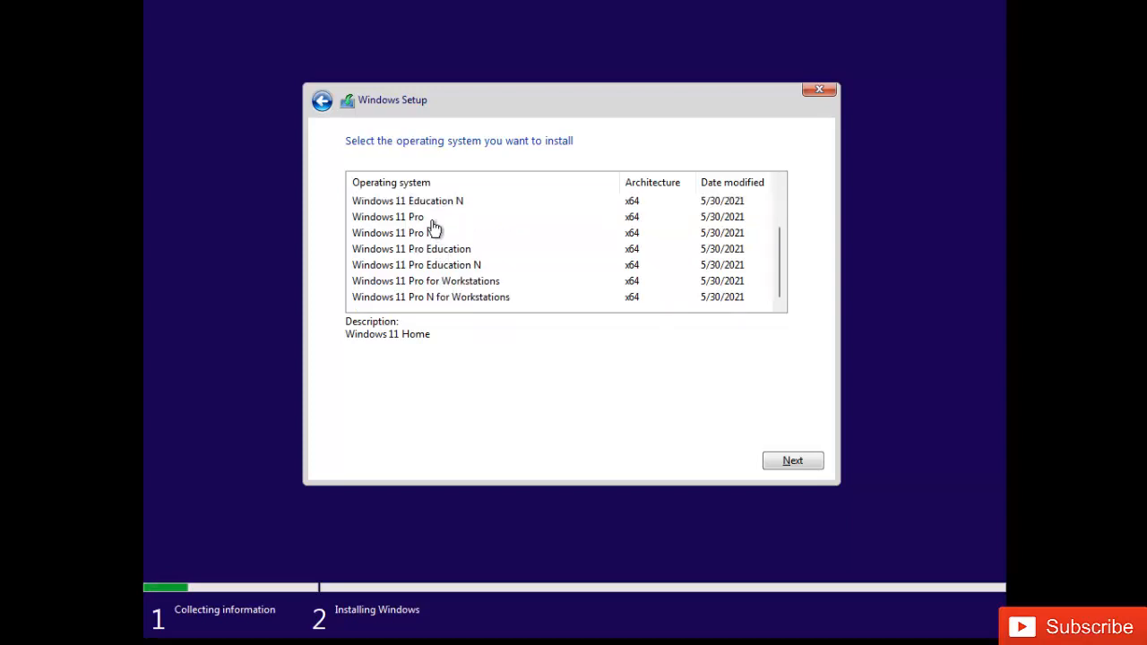
scroll(433, 224, up, 2)
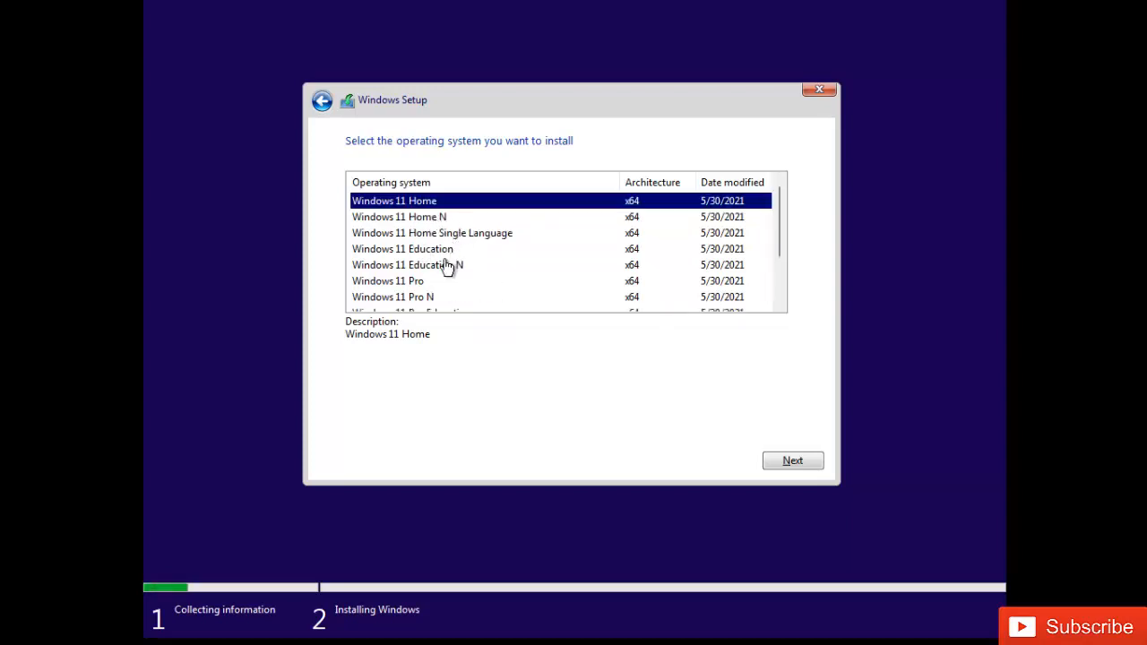
scroll(441, 254, down, 1)
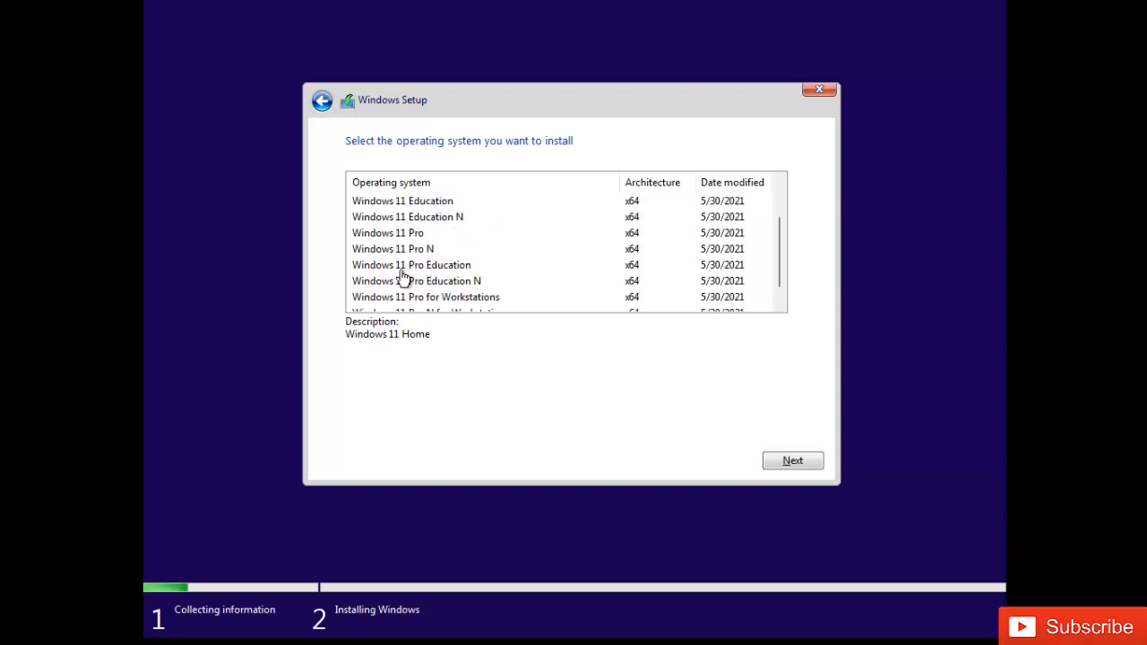
scroll(482, 280, down, 1)
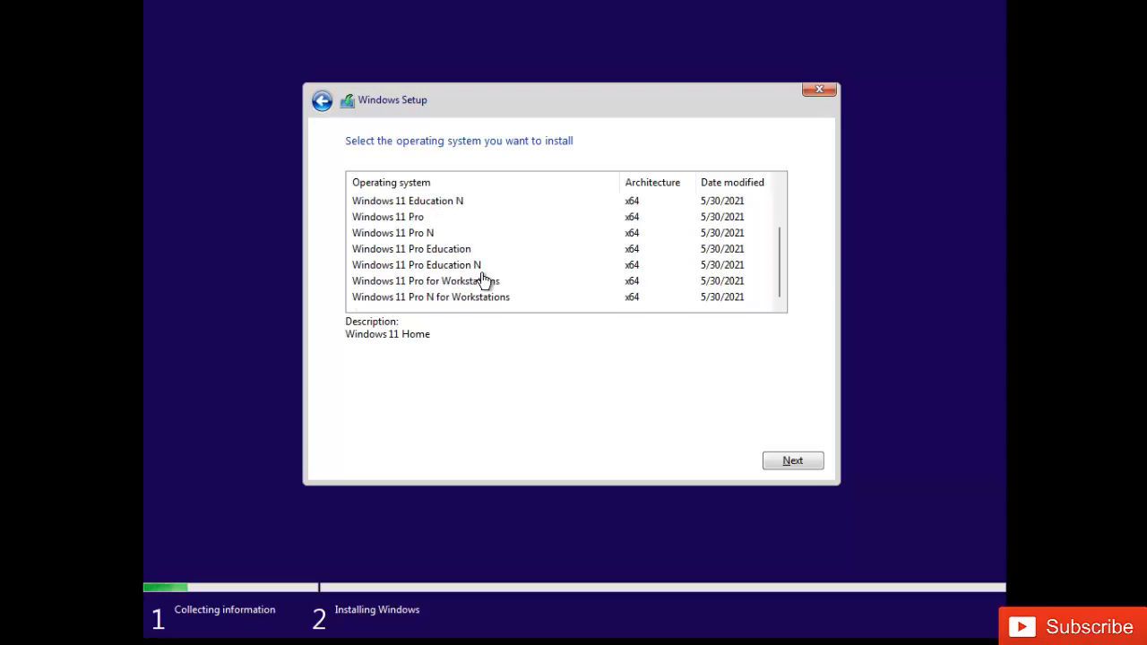
click(407, 221)
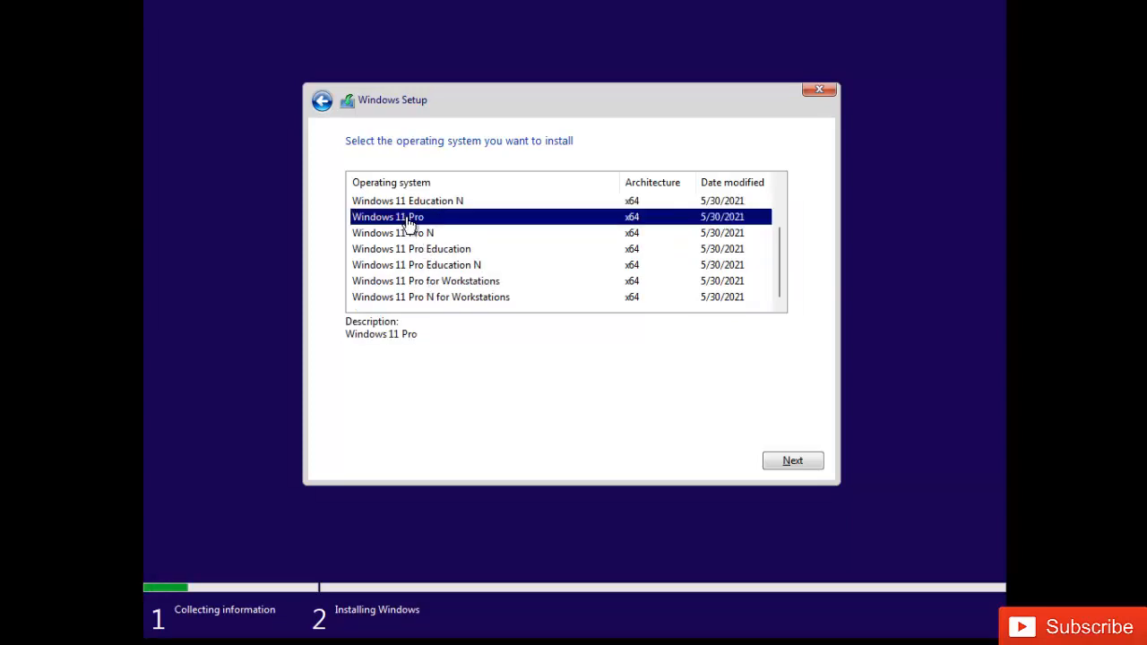
click(792, 462)
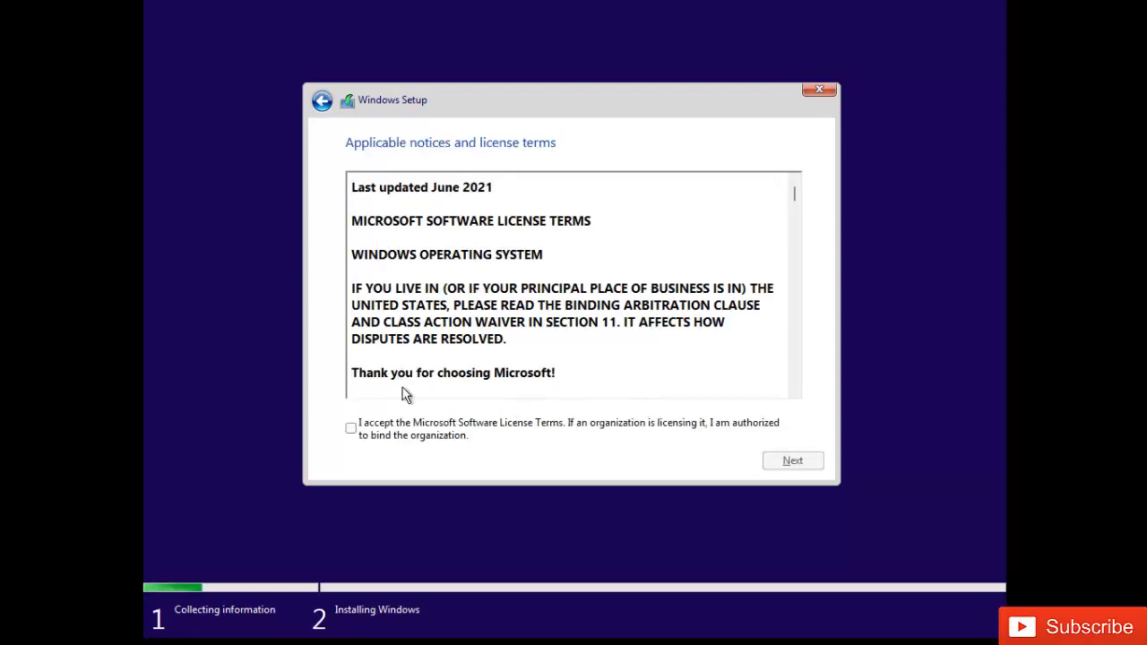
- Accept the license terms and choose Custom: Install Windows only (advanced)
click(353, 432)
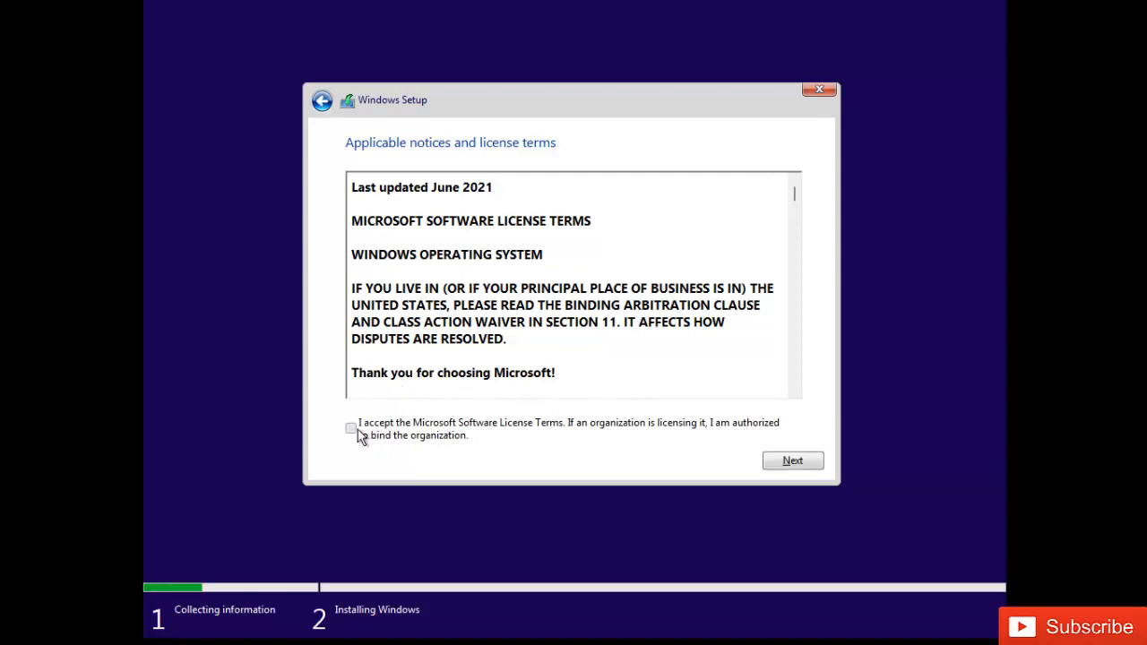
click(794, 462)
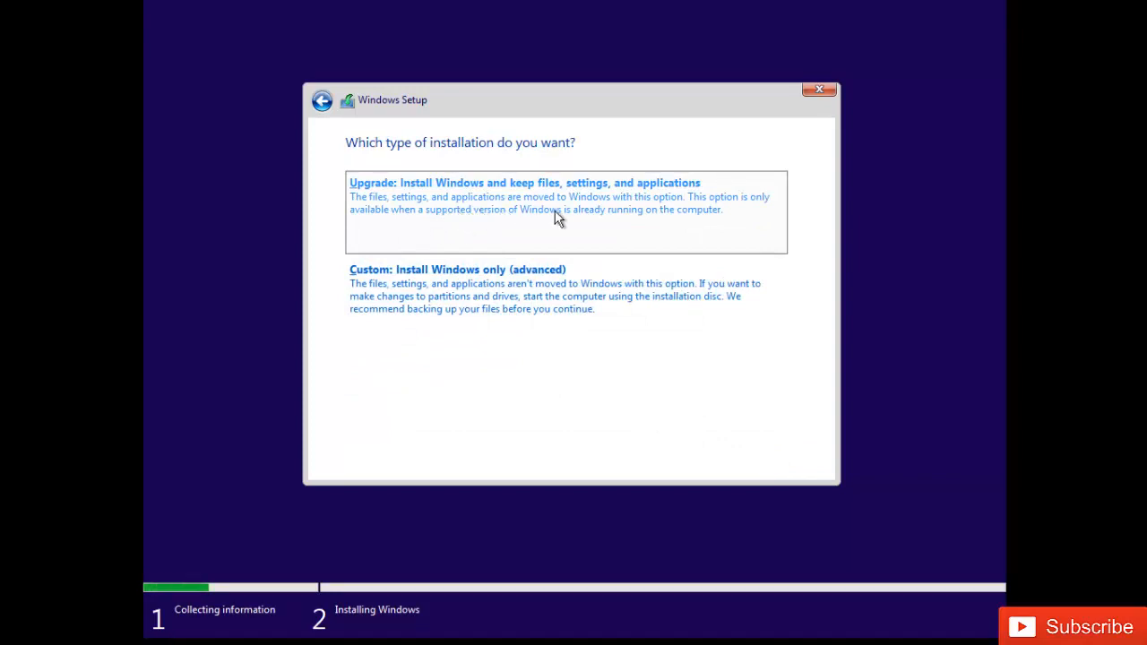
click(455, 301)
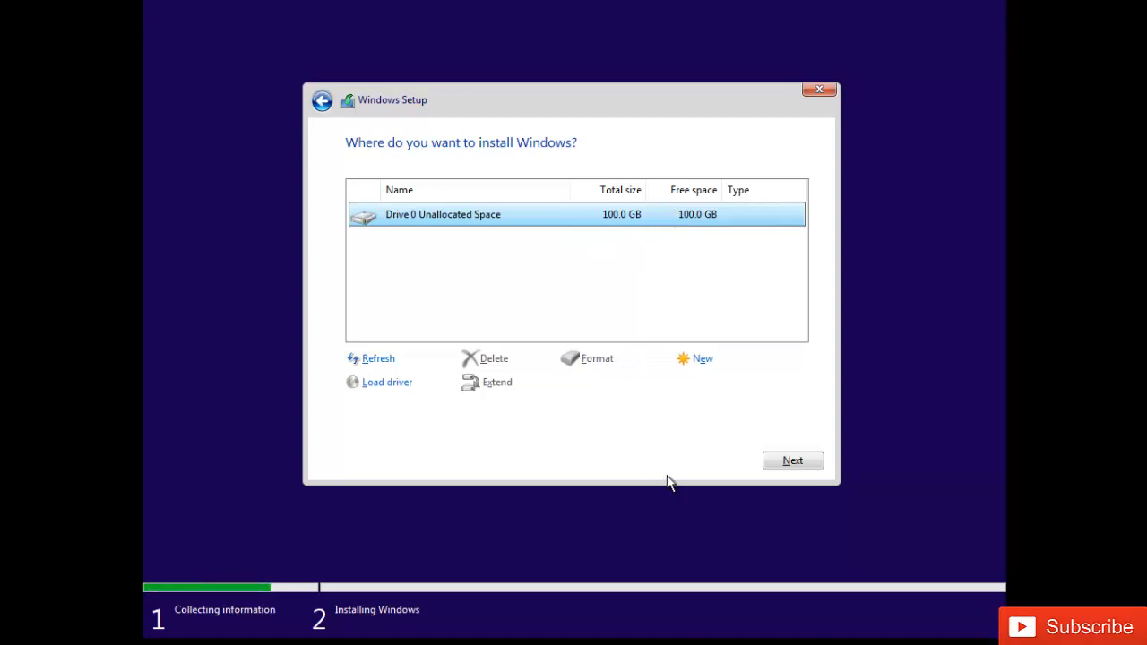
- Cancel the new partition and install Windows onto Drive 0's 100 GB unallocated space
click(701, 360)
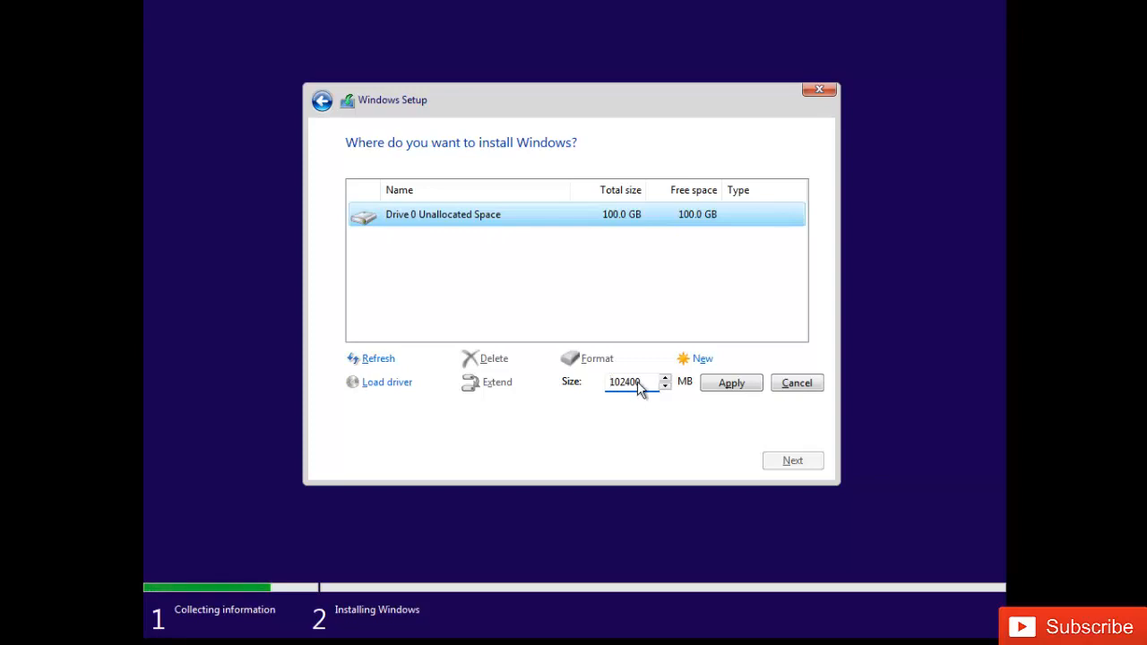
drag(637, 381, 600, 384)
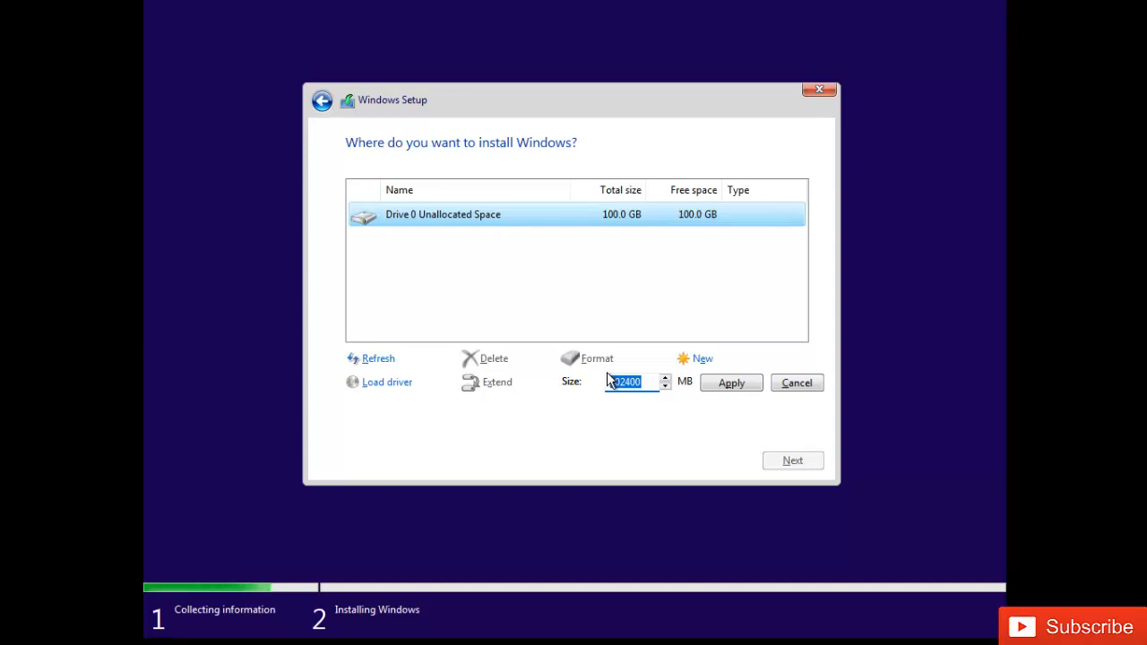
click(800, 384)
click(792, 467)
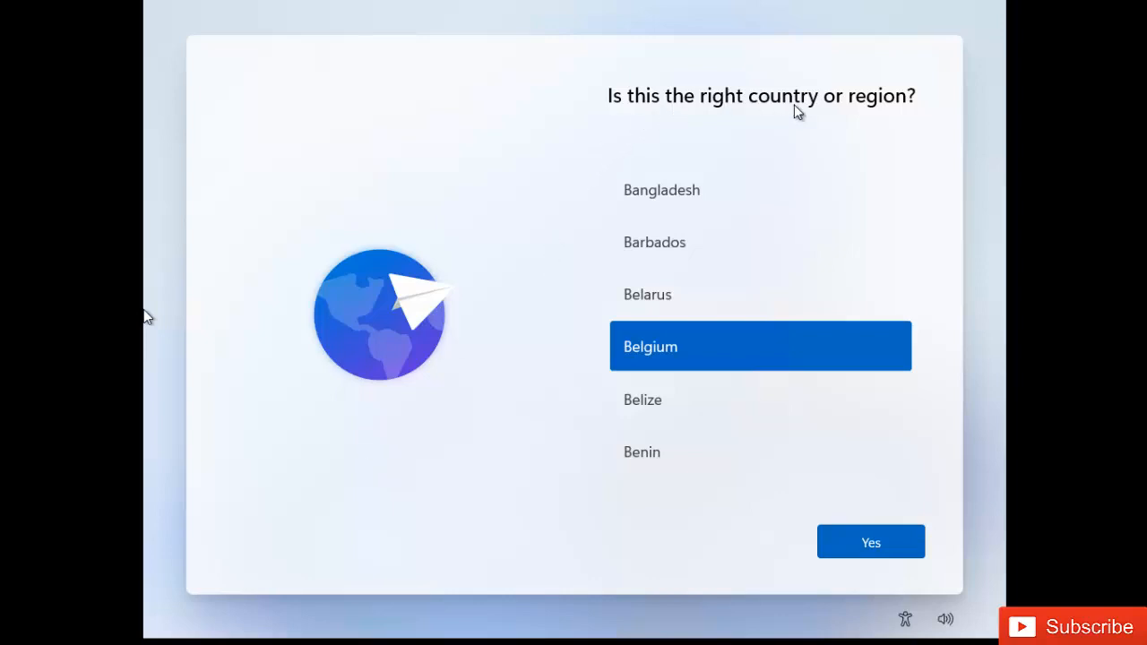
- Confirm Belgium as the region and pick the Belgian (Period) keyboard layout
click(880, 548)
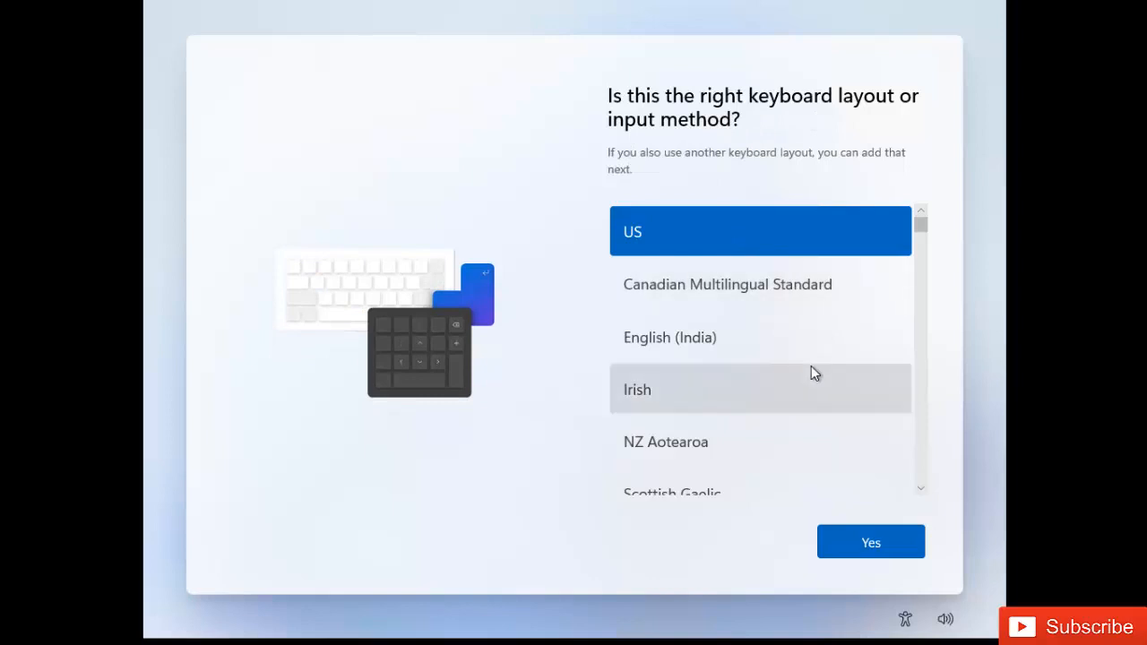
scroll(812, 372, down, 5)
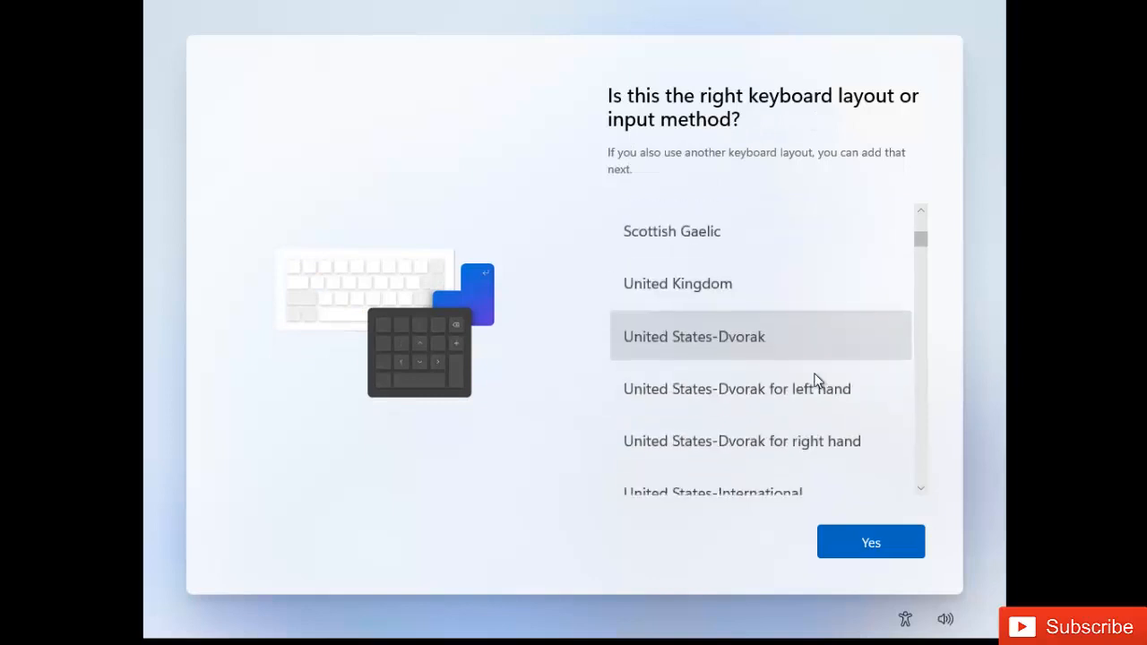
scroll(816, 387, down, 3)
click(702, 430)
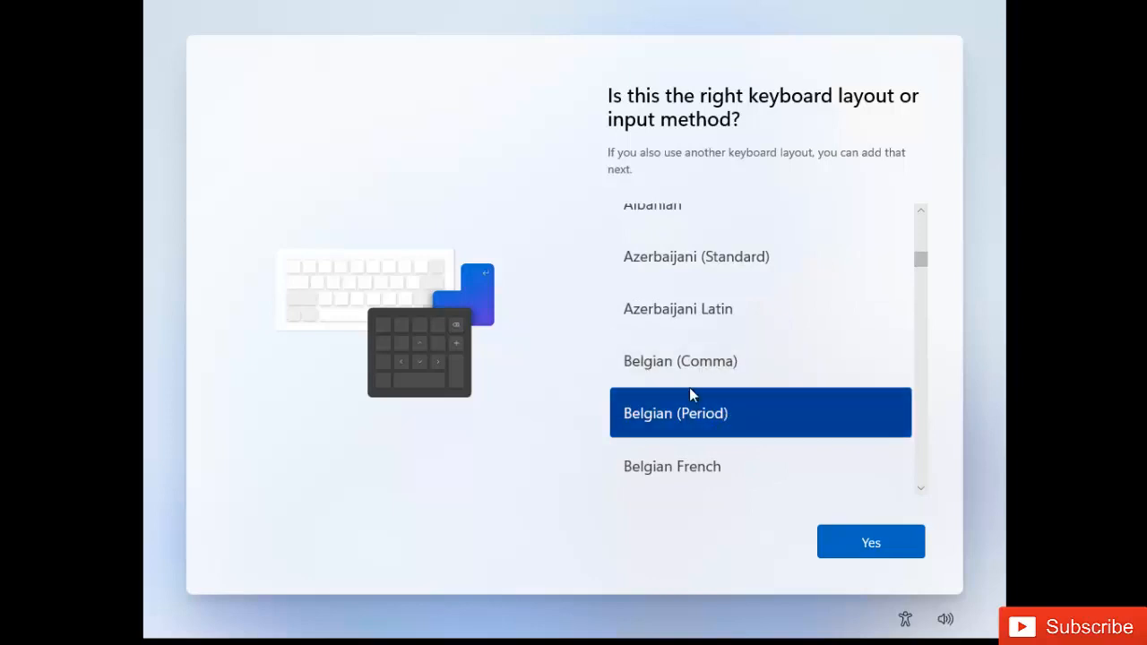
scroll(690, 387, down, 2)
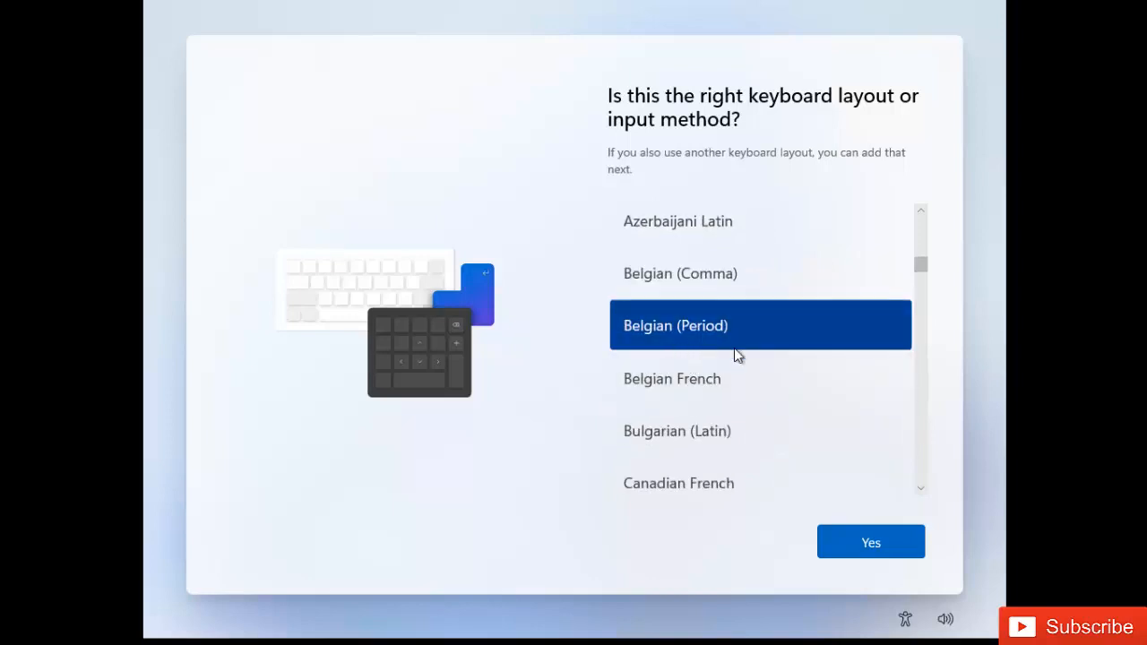
click(862, 540)
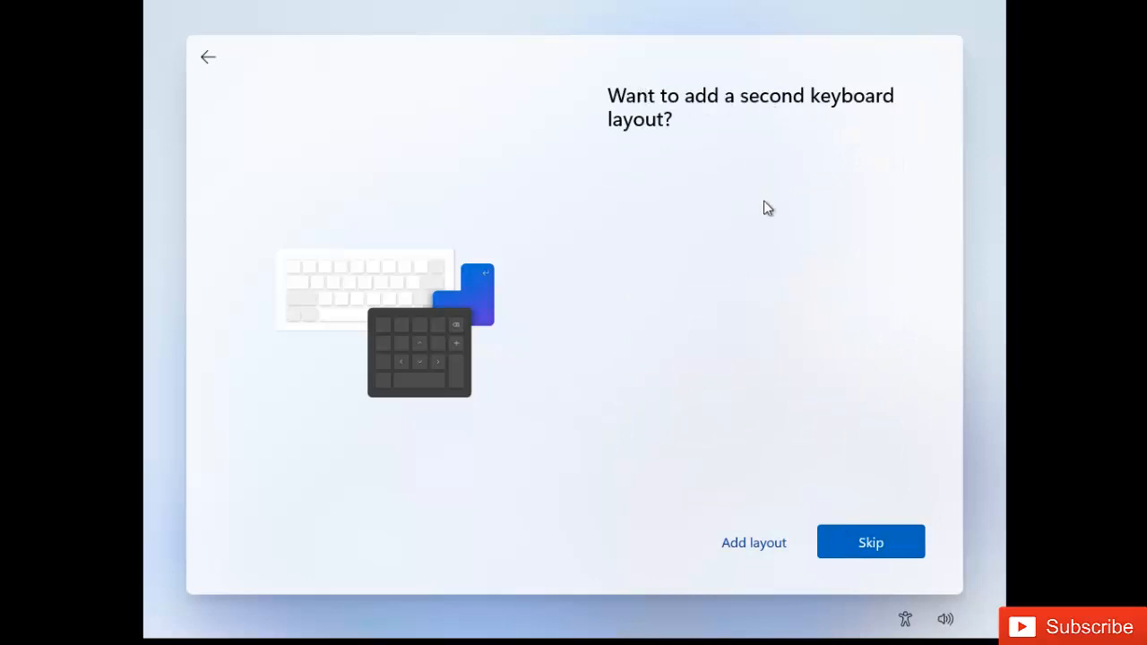
- Decline adding a second keyboard layout
click(853, 546)
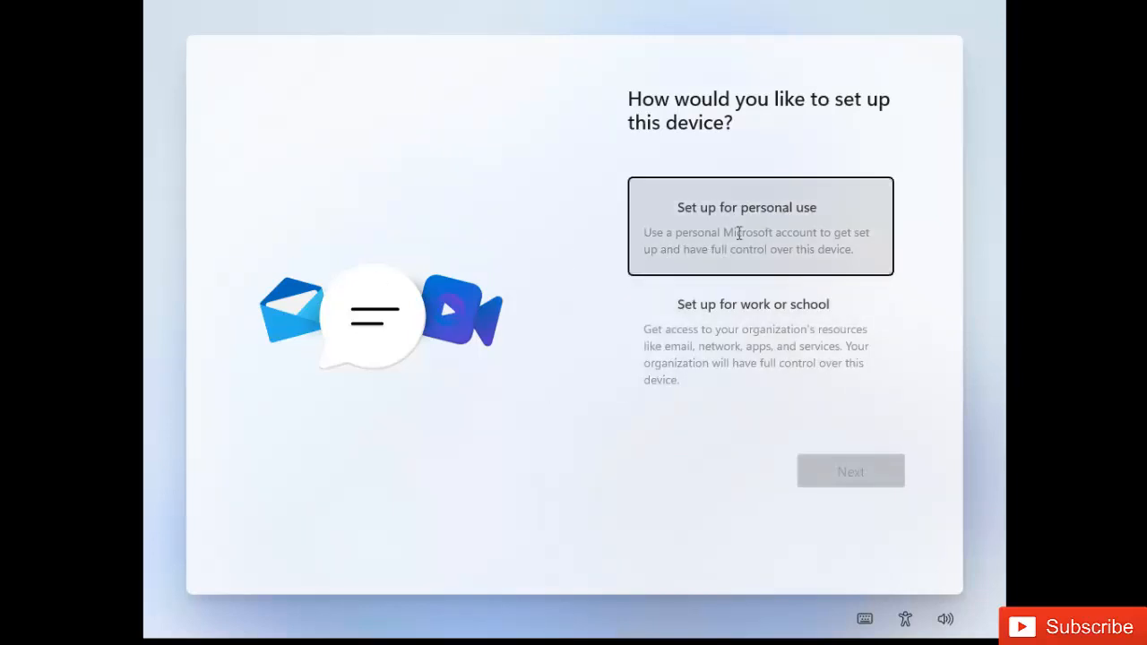
- Select 'Set up for personal use' as the device setup option
click(739, 233)
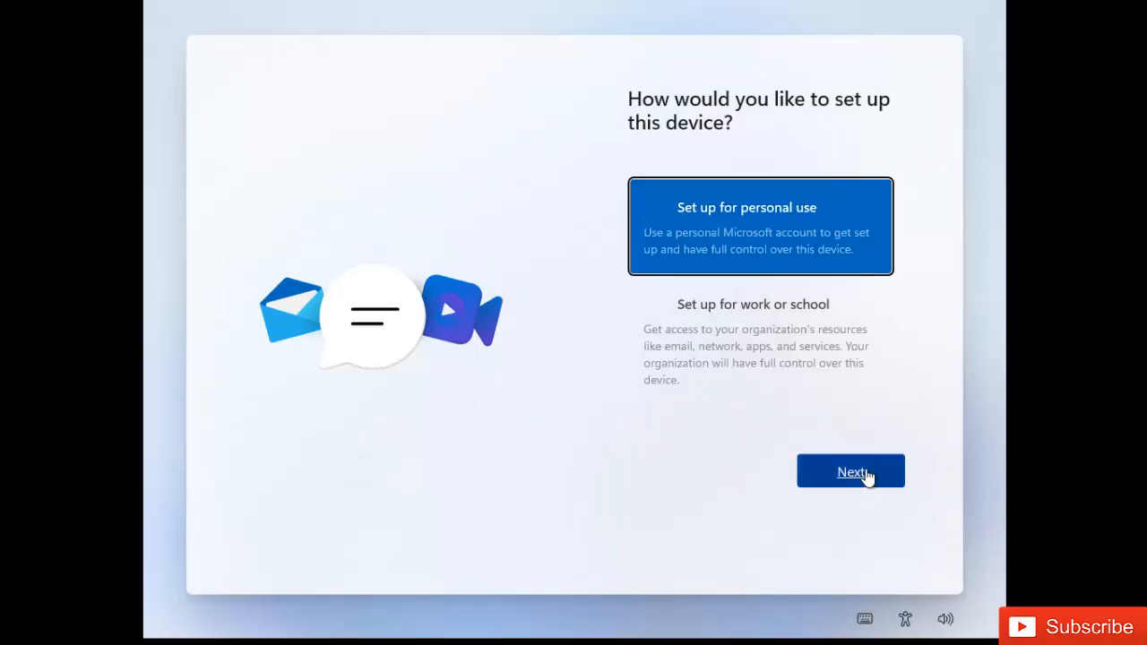
- Back out of the Microsoft account sign-in and select 'Set up for work or school'
click(866, 475)
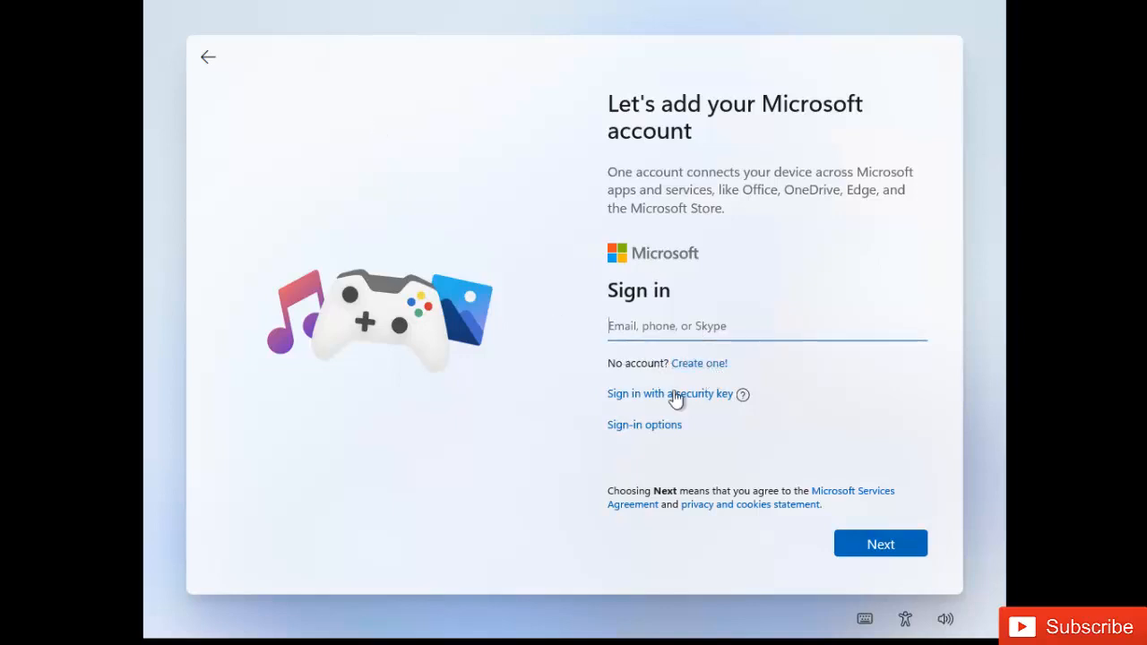
click(208, 61)
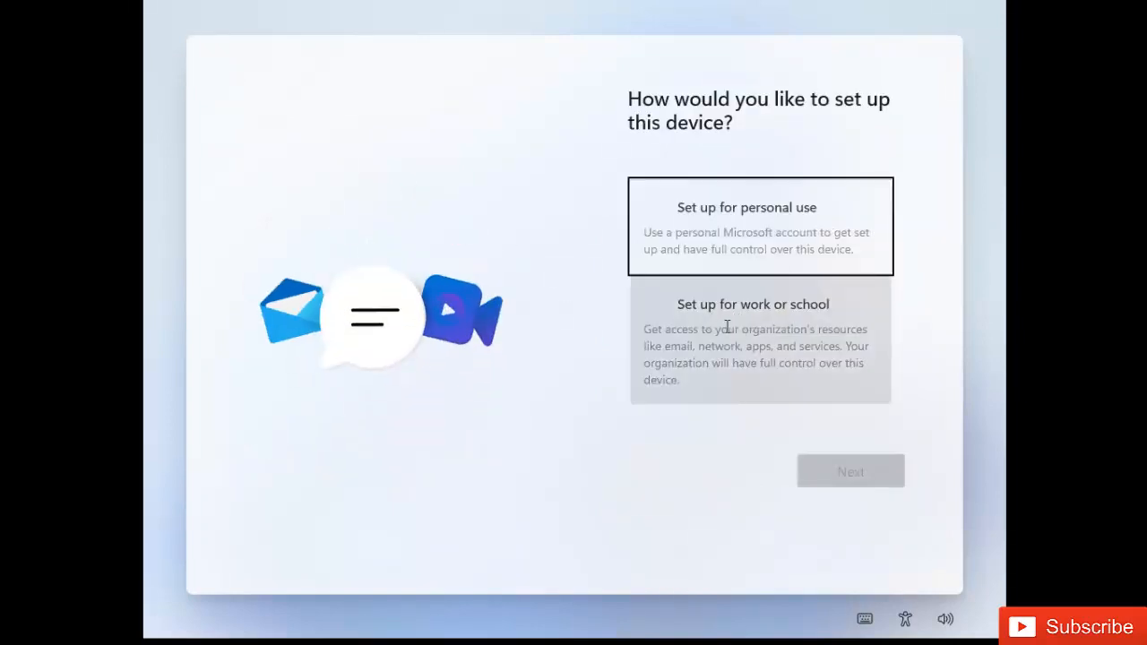
click(727, 326)
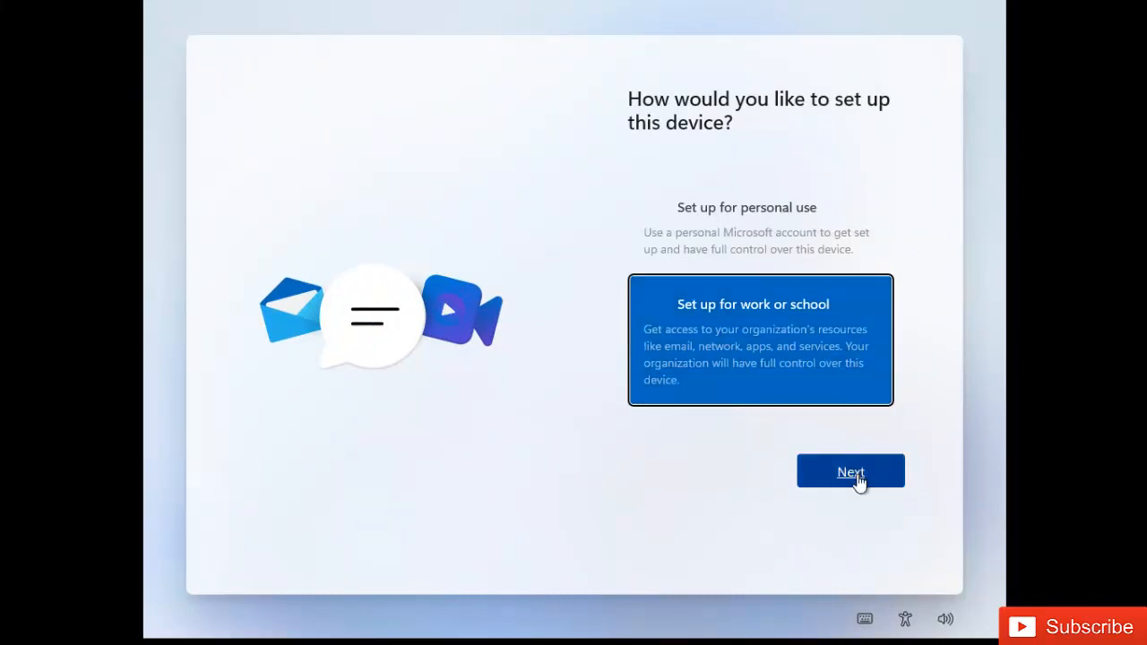
- Sign in with the work account's e-mail address and password
click(854, 475)
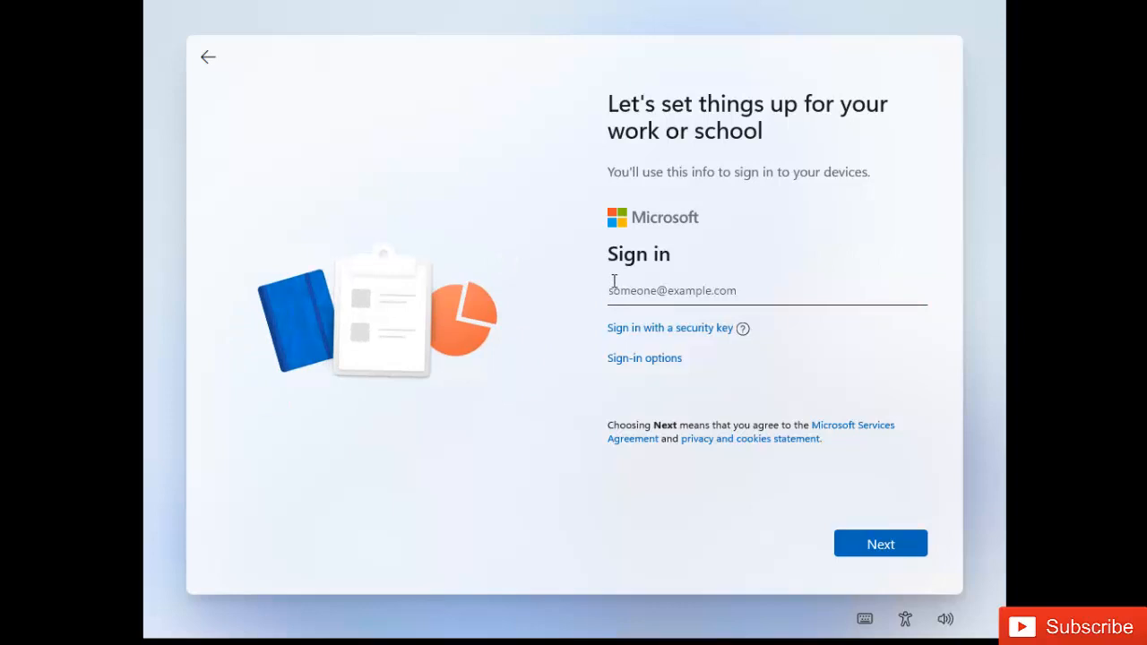
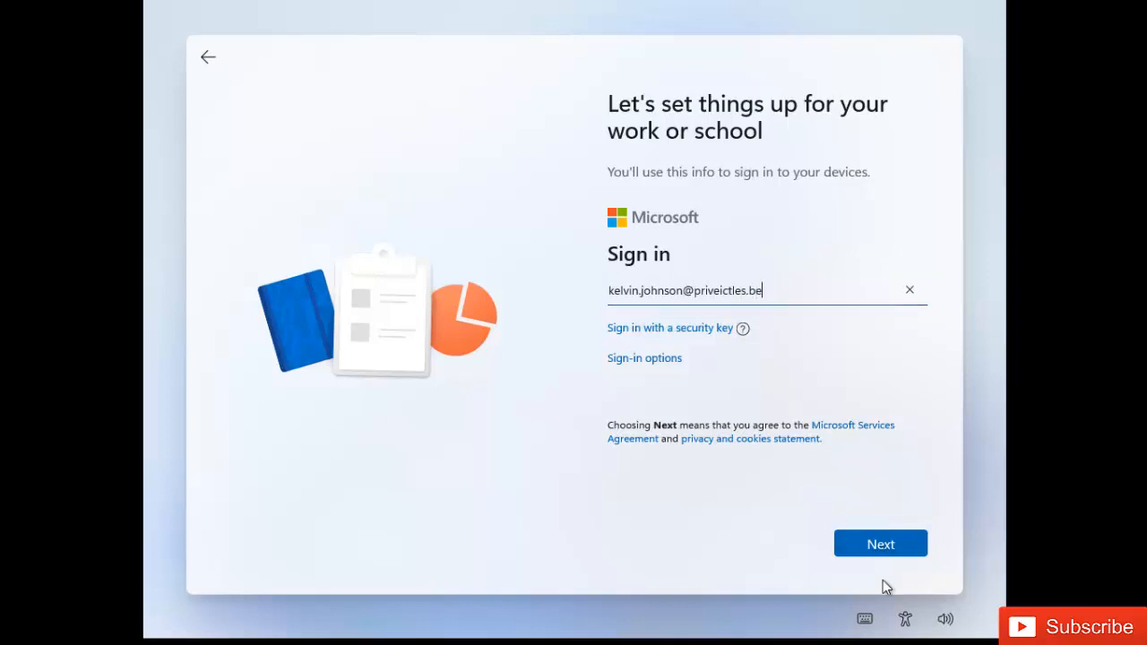
click(882, 544)
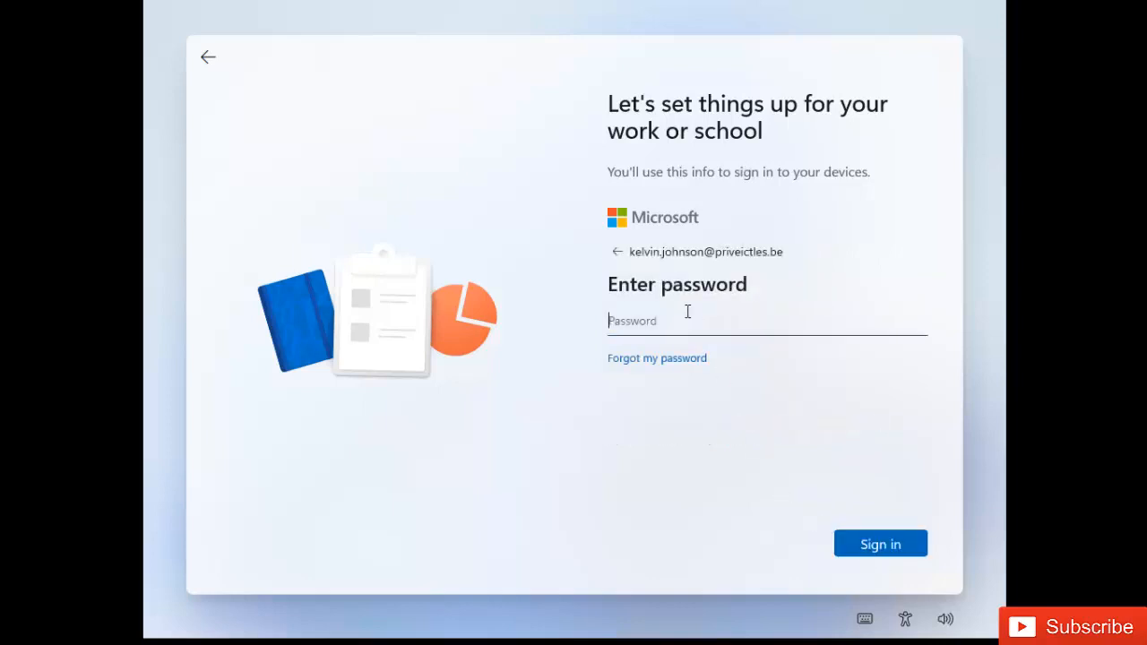
text(••••••••••)
click(880, 544)
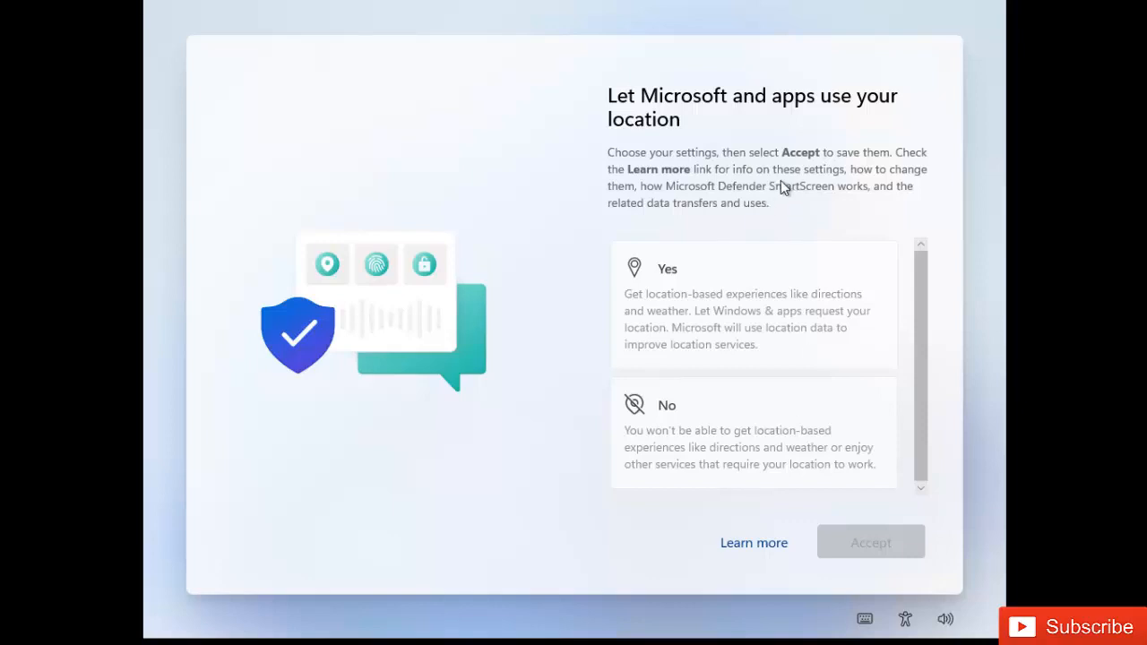
- Decline location sharing and turn Find my device off
click(769, 468)
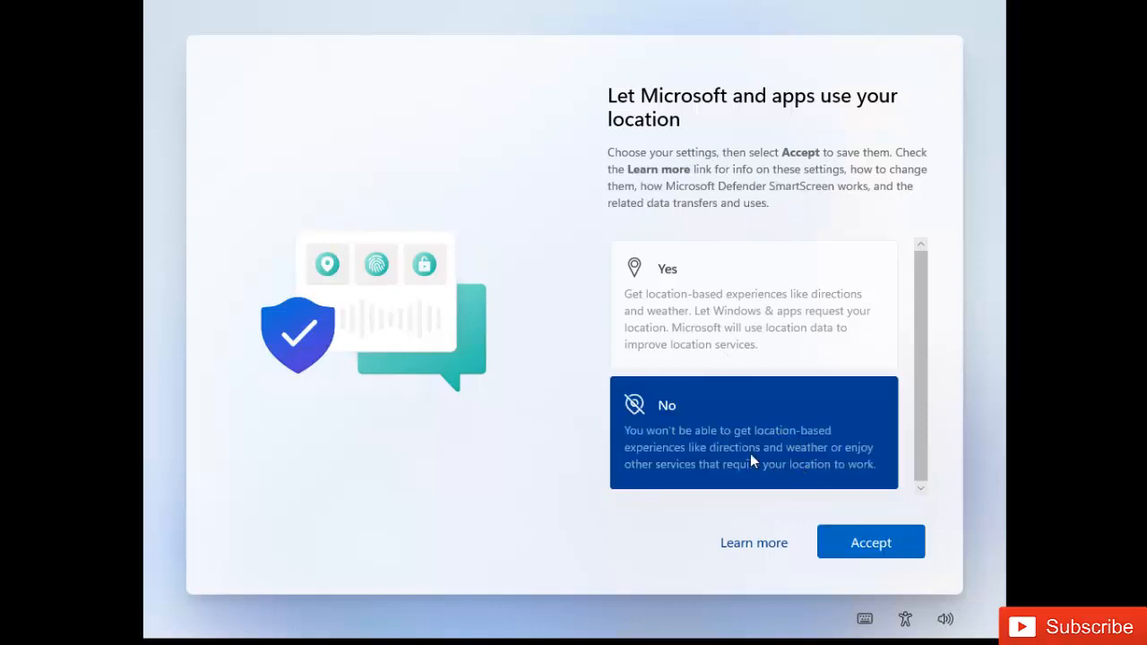
click(864, 548)
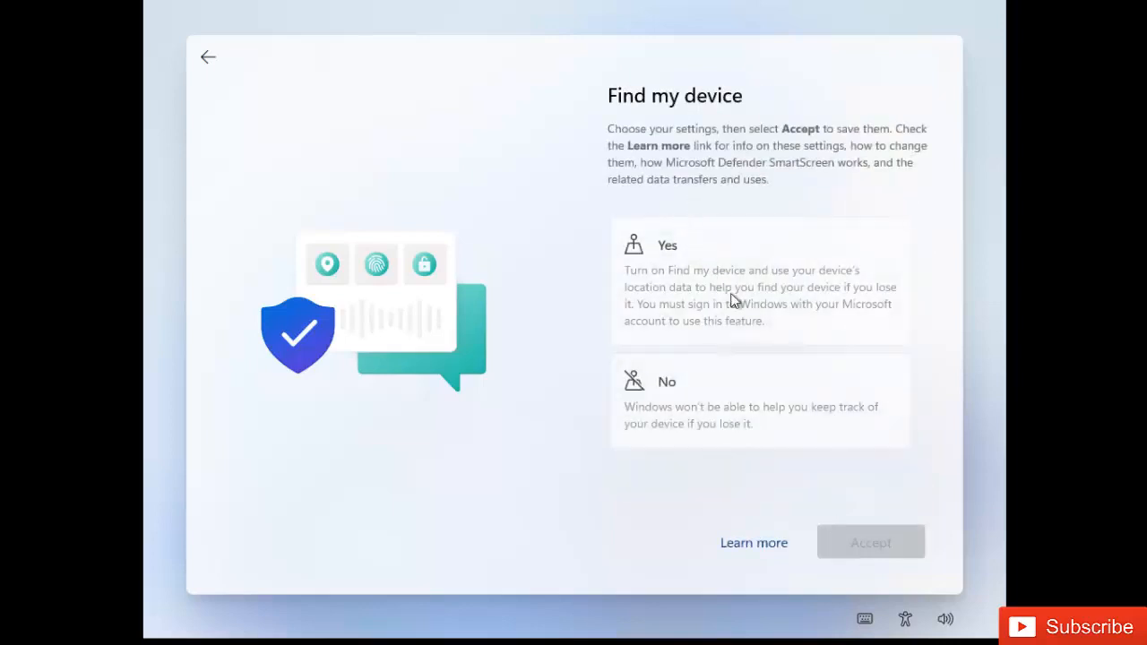
click(751, 401)
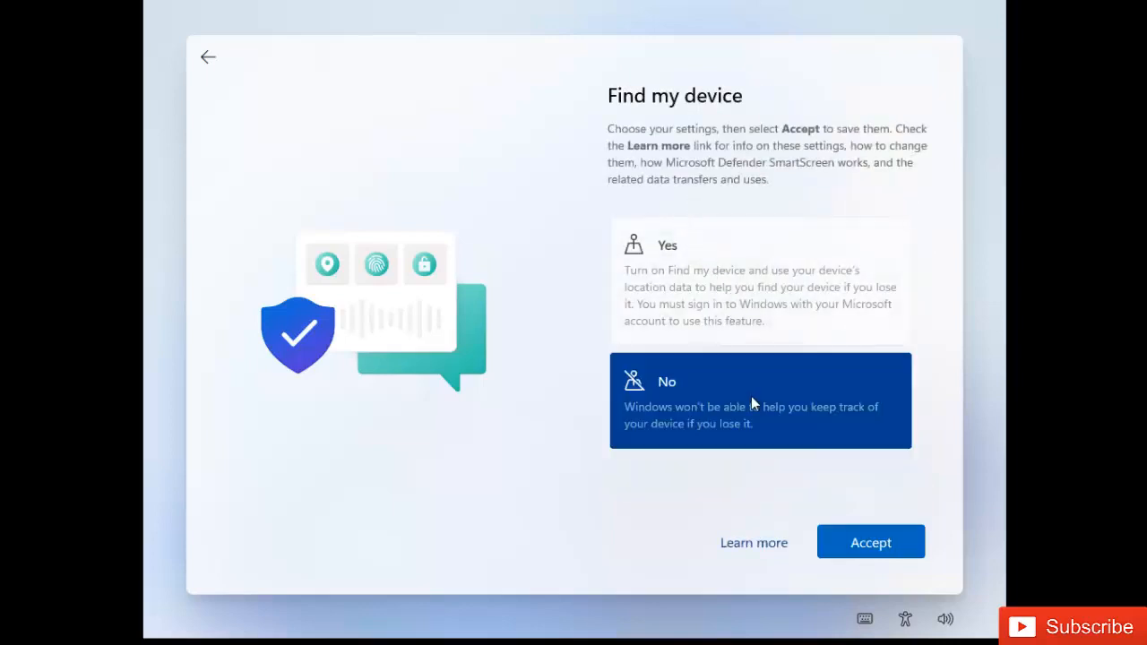
click(869, 543)
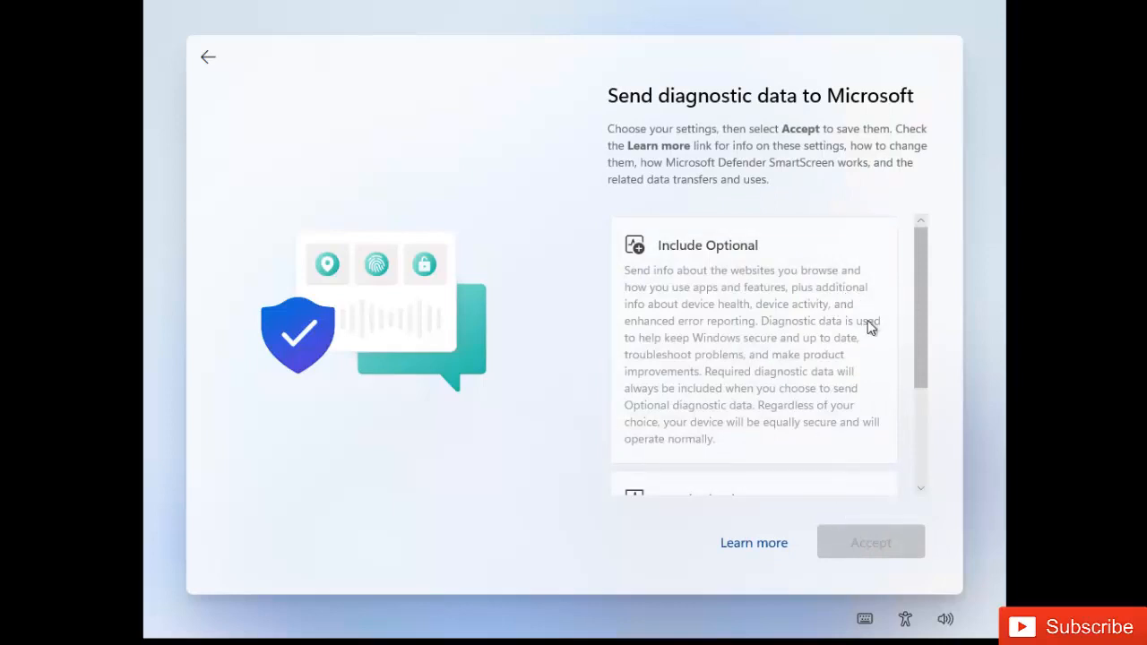
- Send only required diagnostic data and allow inking and typing data
scroll(867, 345, down, 3)
click(826, 369)
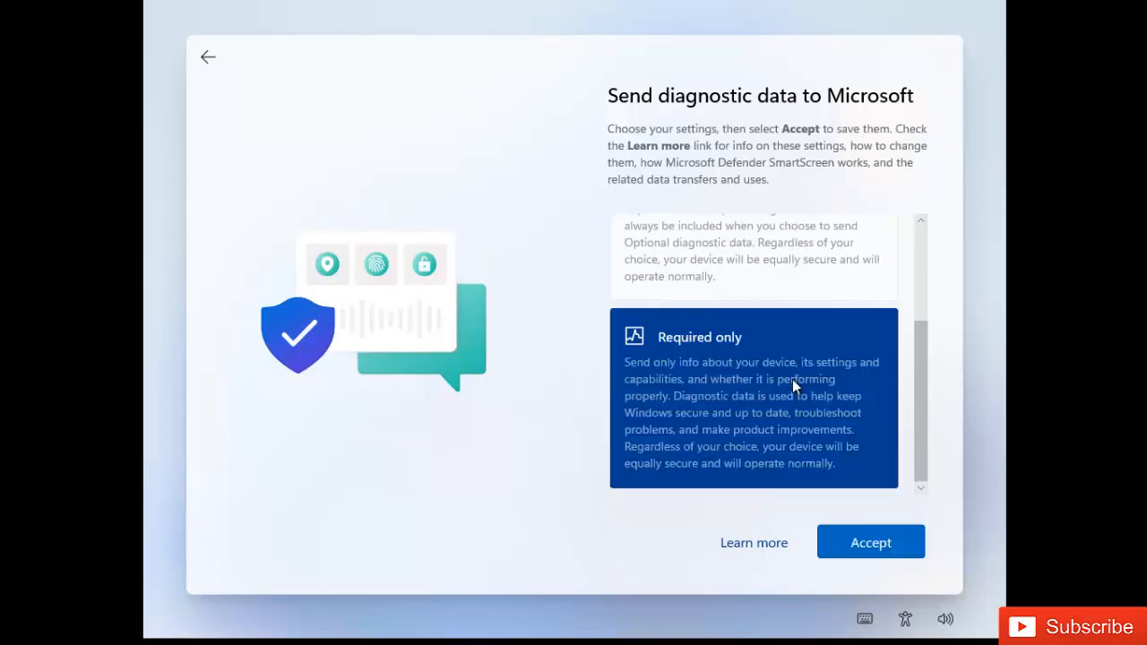
click(892, 553)
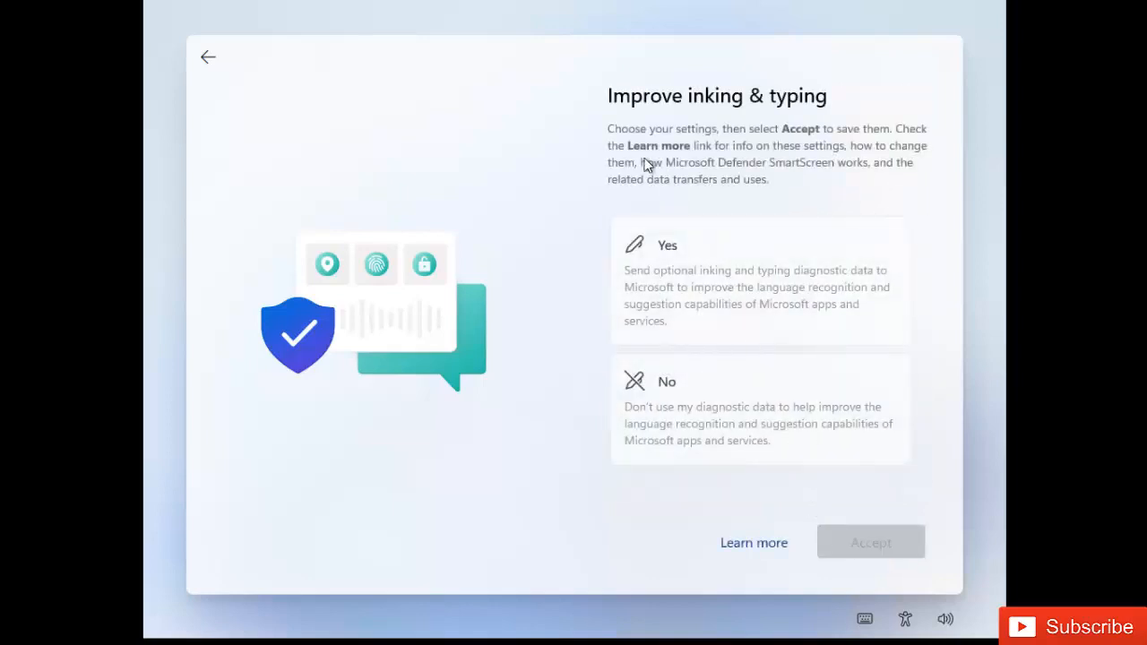
click(776, 299)
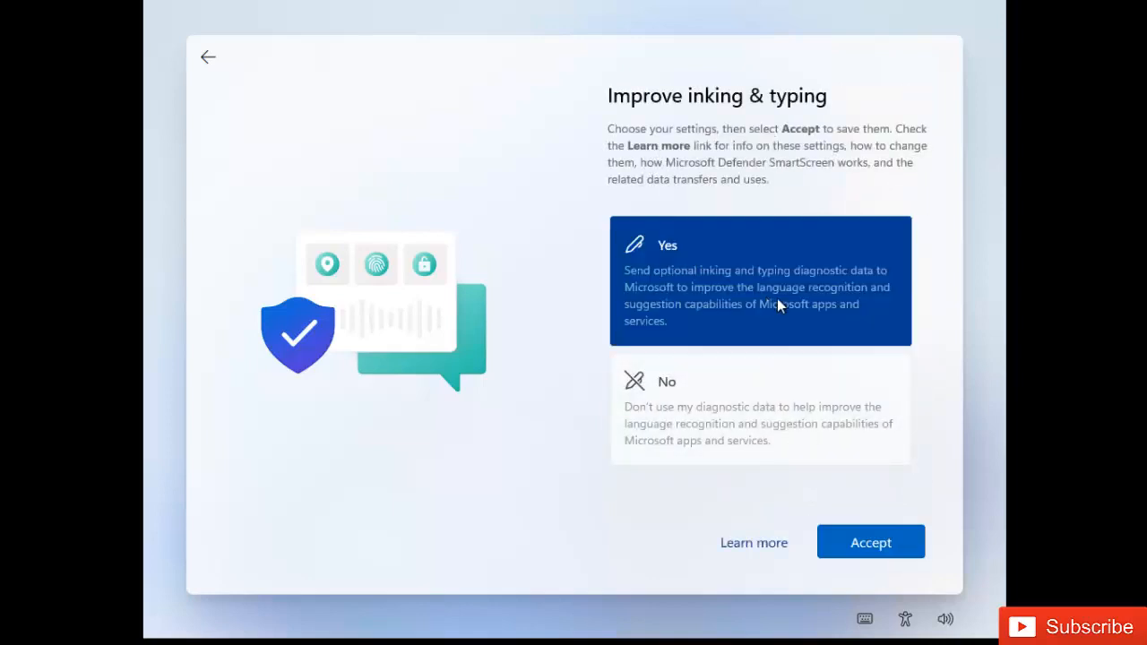
click(869, 540)
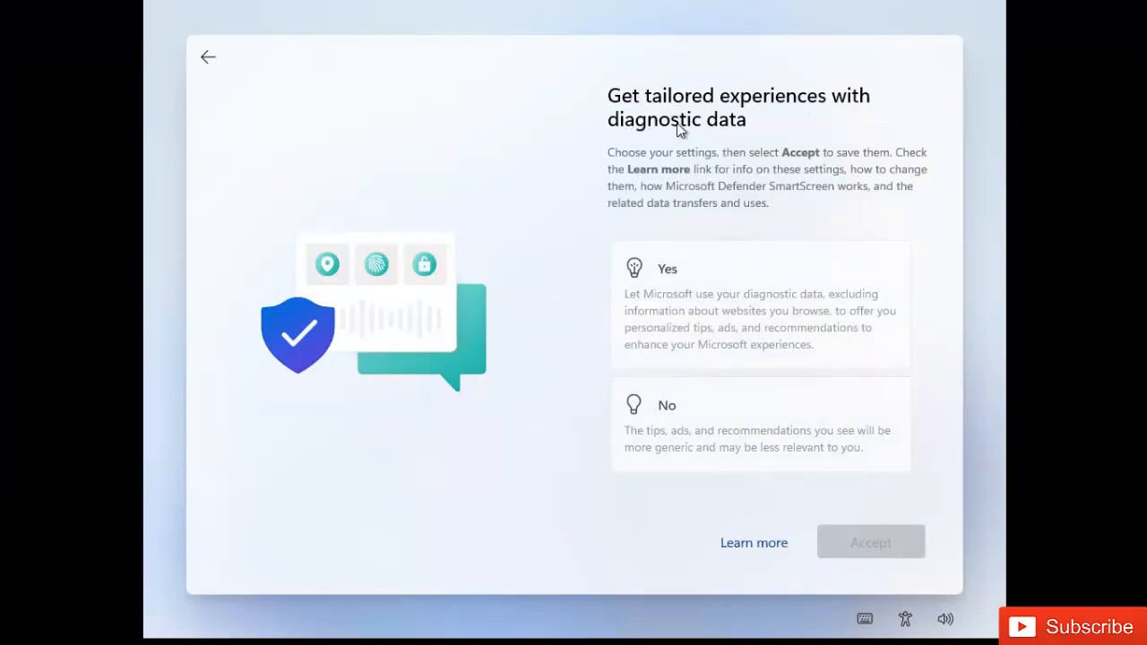
- Allow tailored experiences, then decline optional diagnostic data and the advertising ID
click(706, 296)
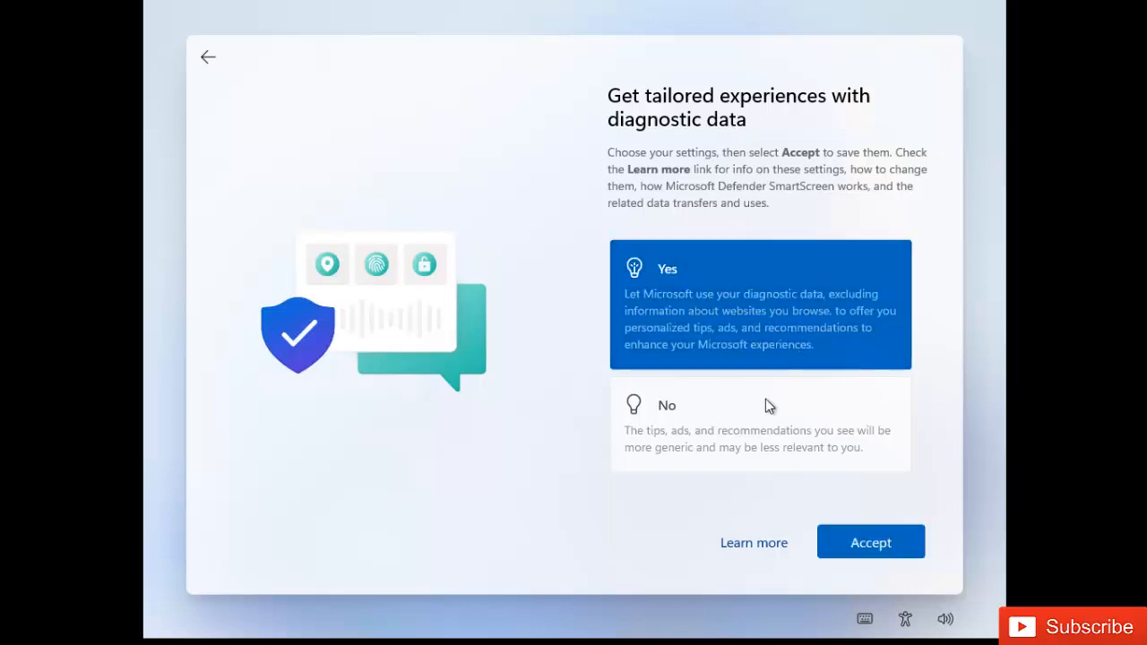
click(806, 428)
click(868, 542)
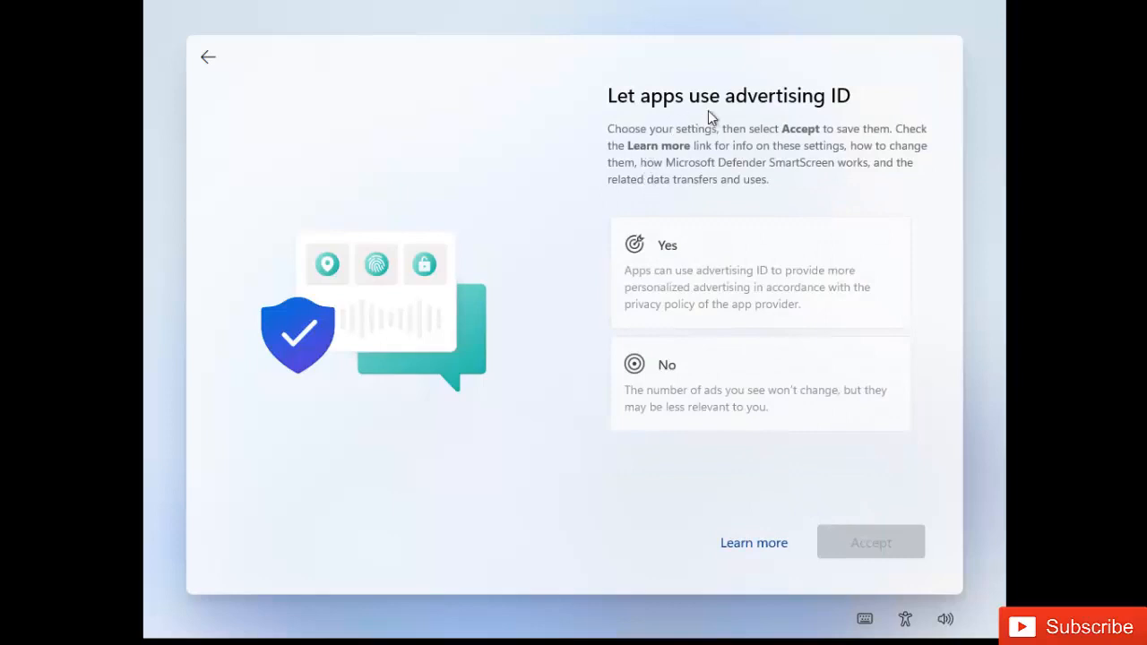
click(735, 383)
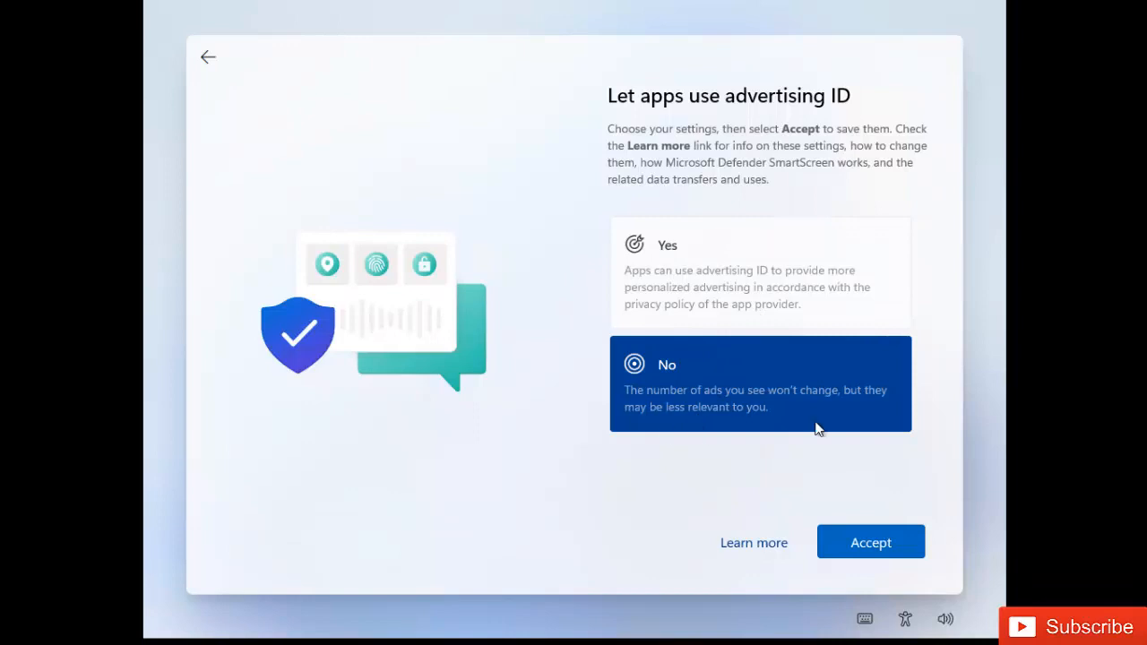
click(876, 542)
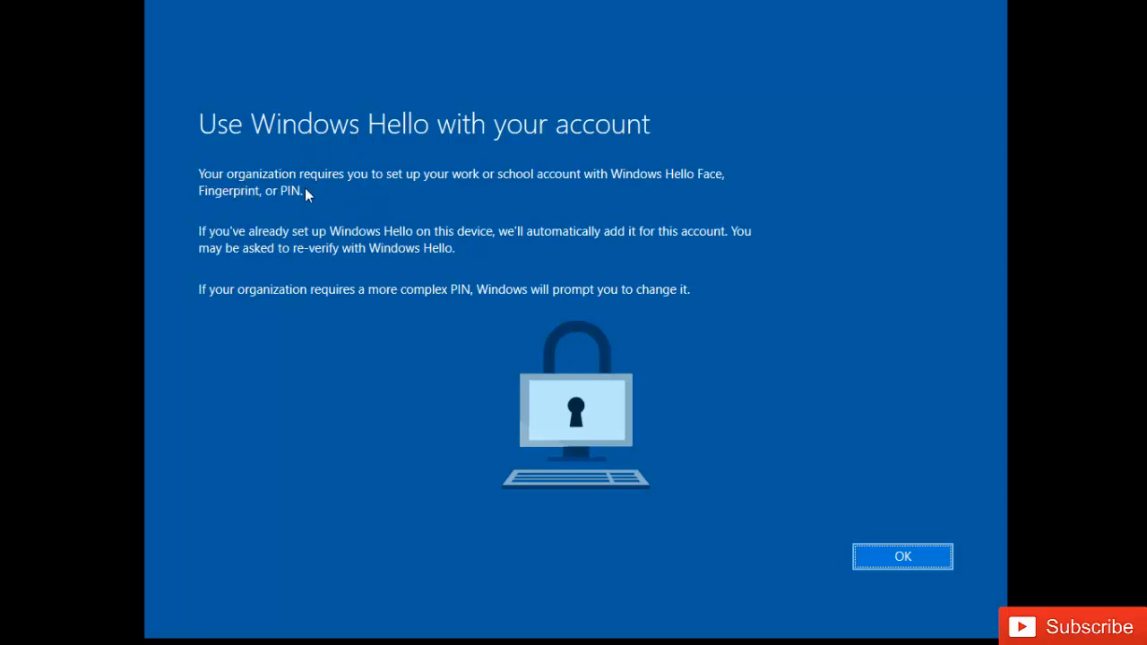
- Accept the Use Windows Hello with your account notice to reach the Enter code page
click(902, 557)
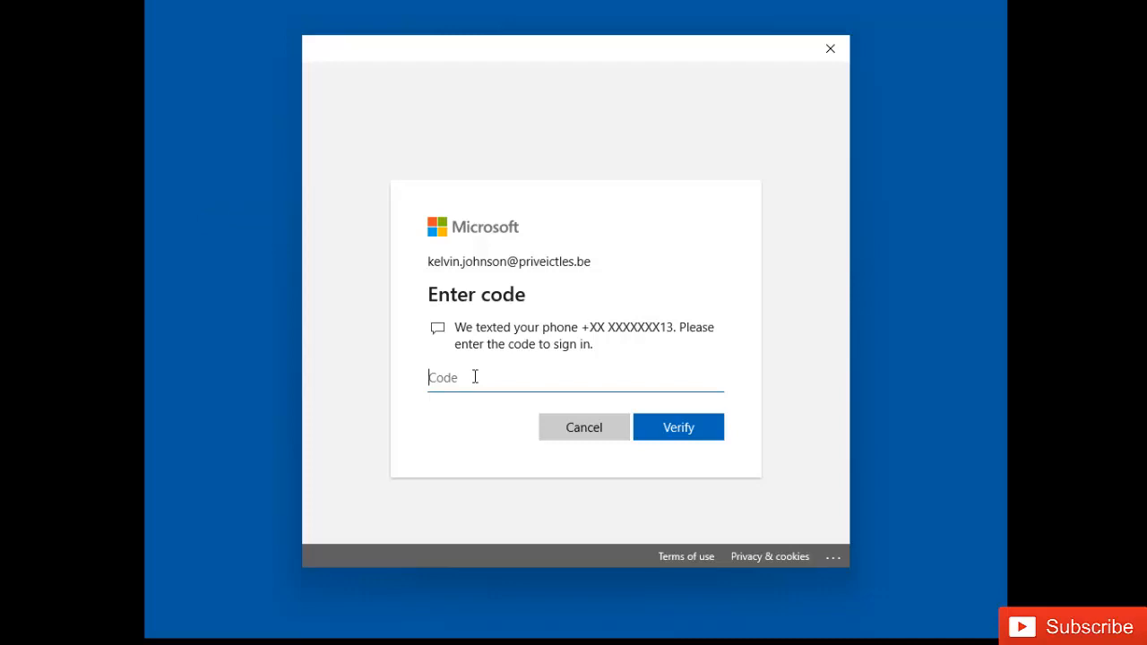
- Enter the texted verification code, then clear it and submit a new code after rejection
click(668, 430)
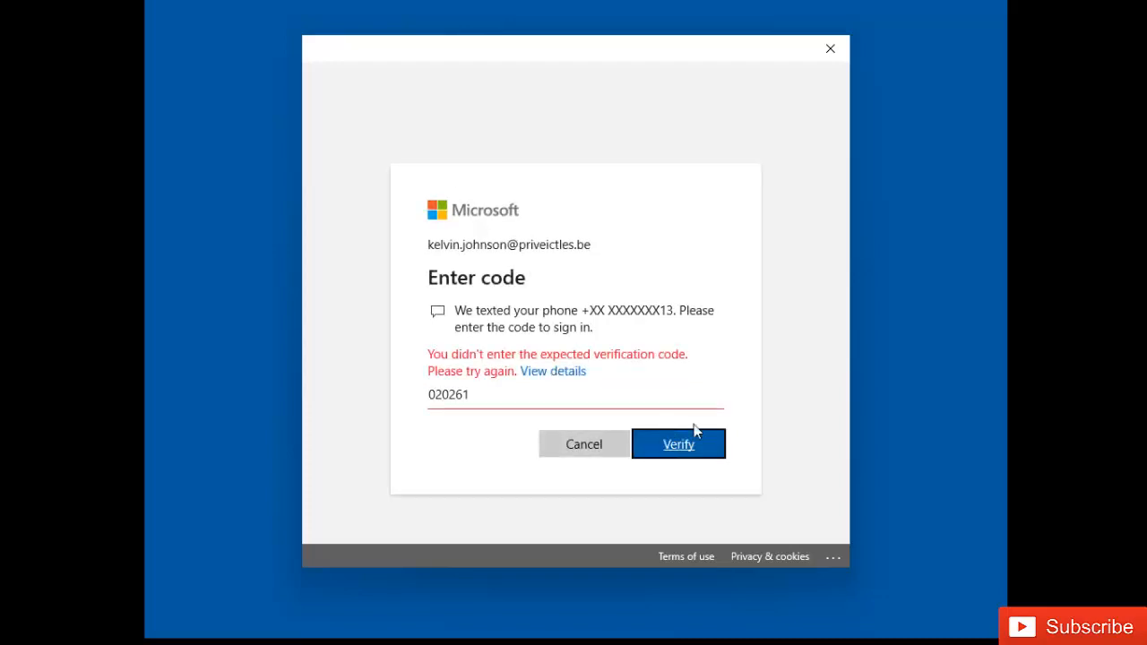
click(506, 399)
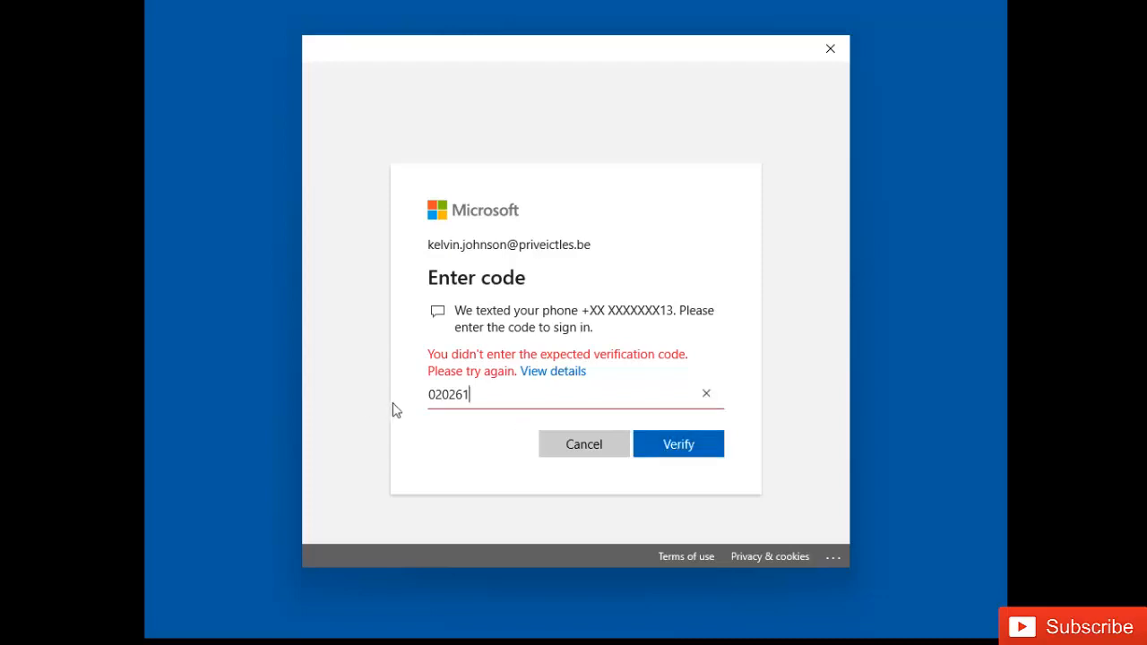
key(BackSpace)
key(BackSpace)
key(BackSpace)
key(BackSpace)
key(BackSpace)
key(BackSpace)
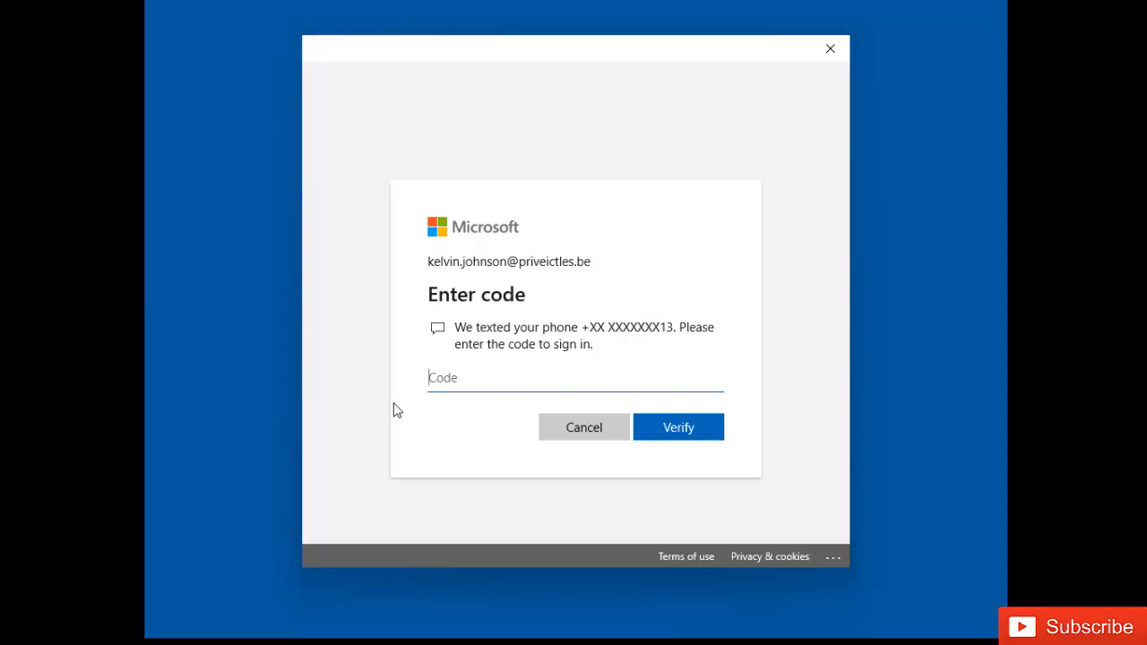
key(Return)
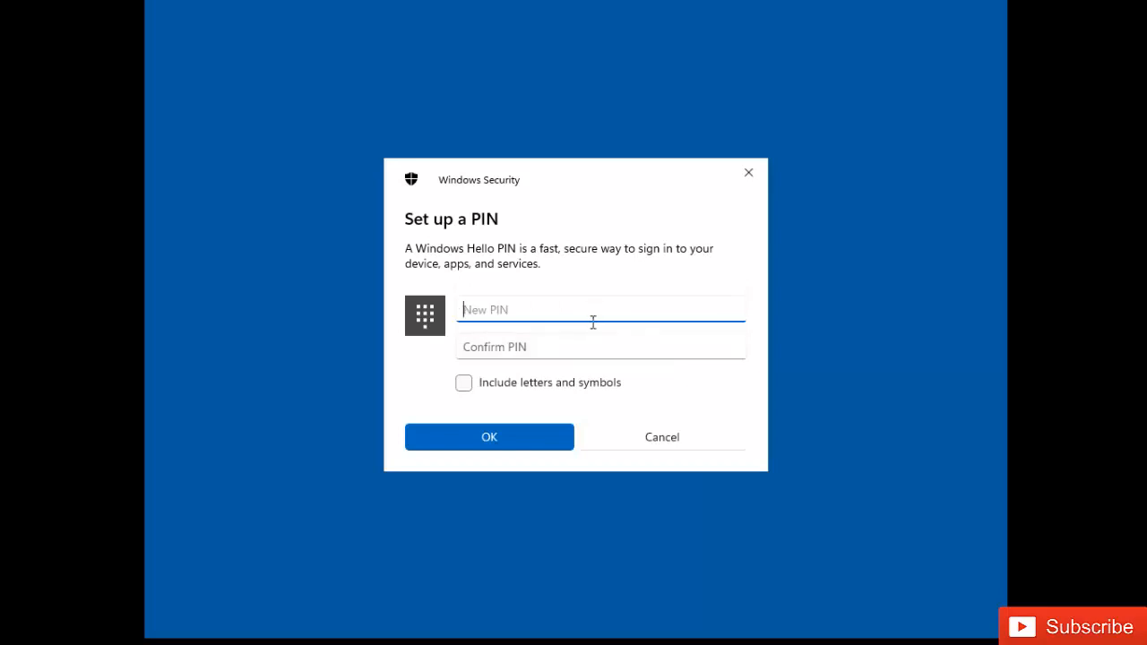
- Enter and confirm a six-digit Windows Hello PIN, then dismiss the All set! screen
click(545, 355)
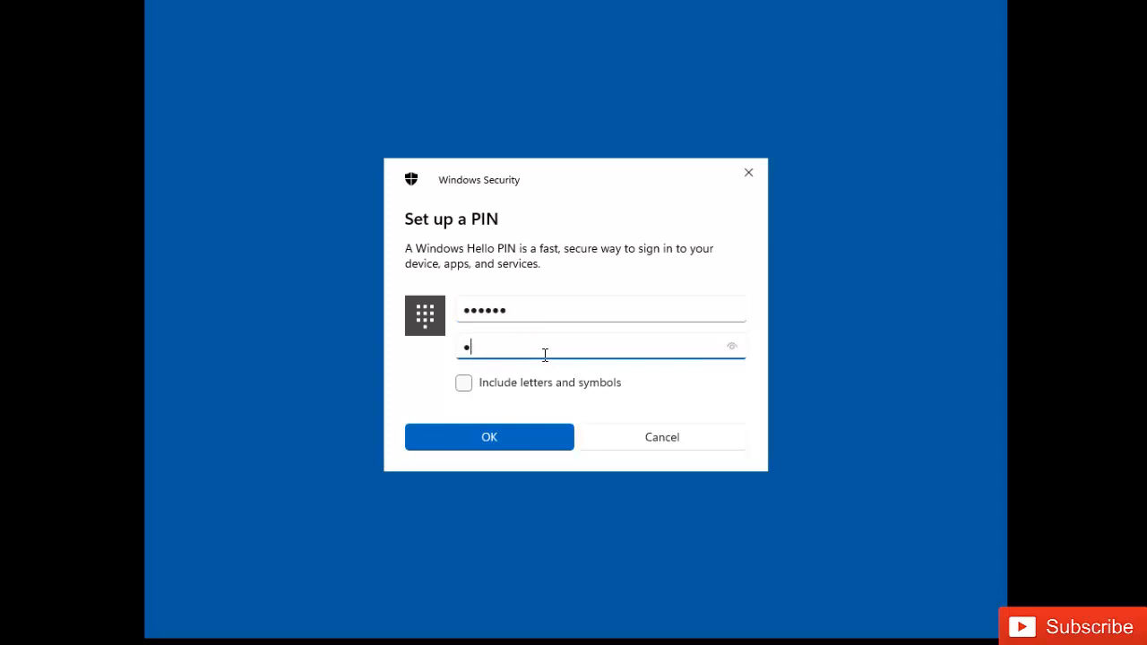
key(Return)
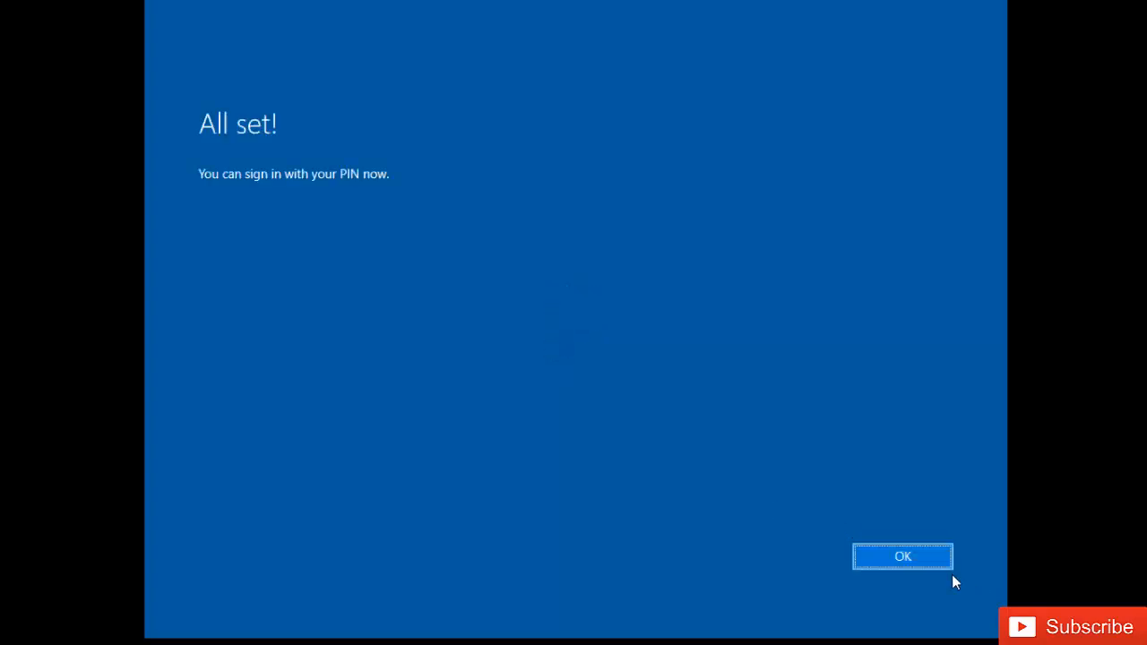
click(903, 557)
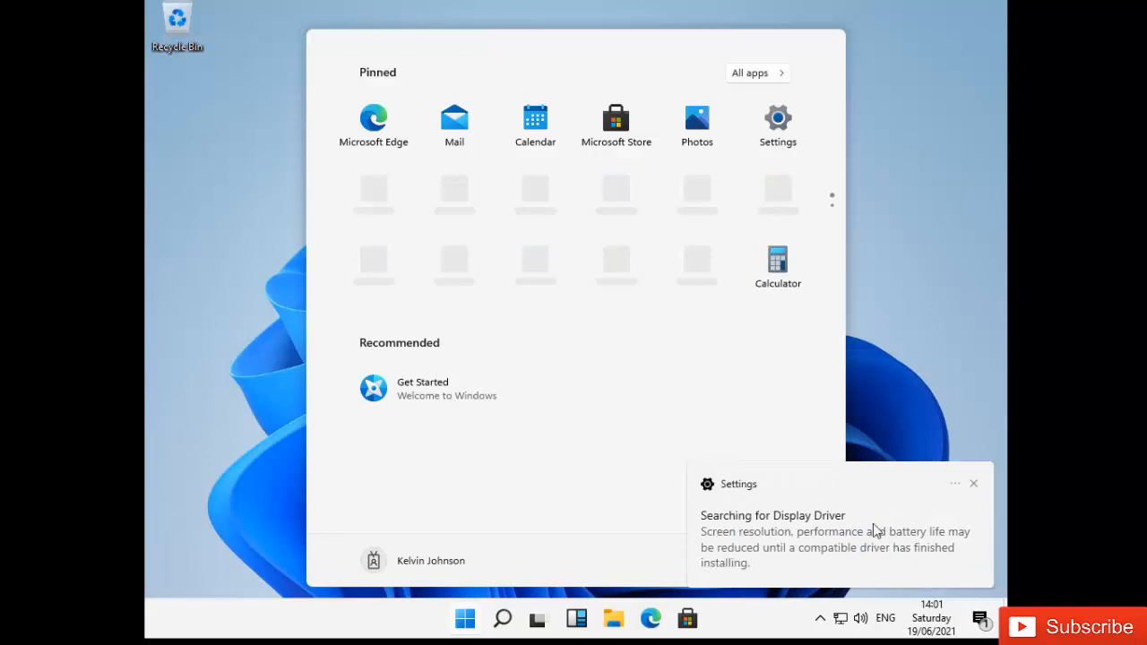
- Dismiss the display-driver notice and install VMware Tools with its prompt suppressed
click(974, 482)
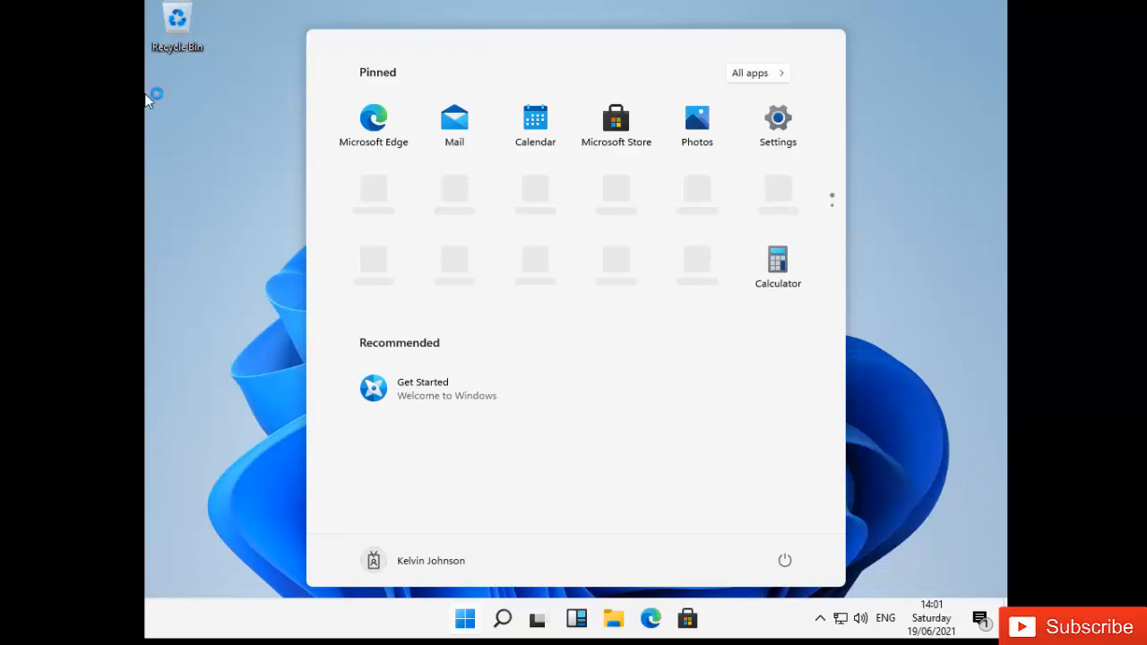
click(107, 56)
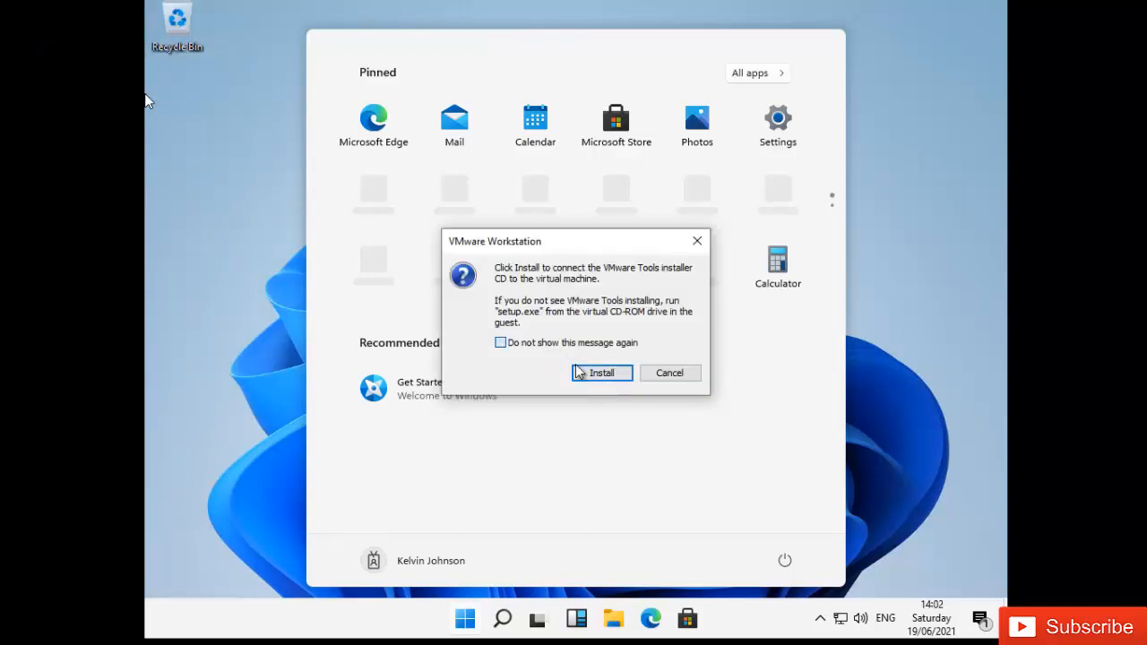
click(538, 343)
click(592, 367)
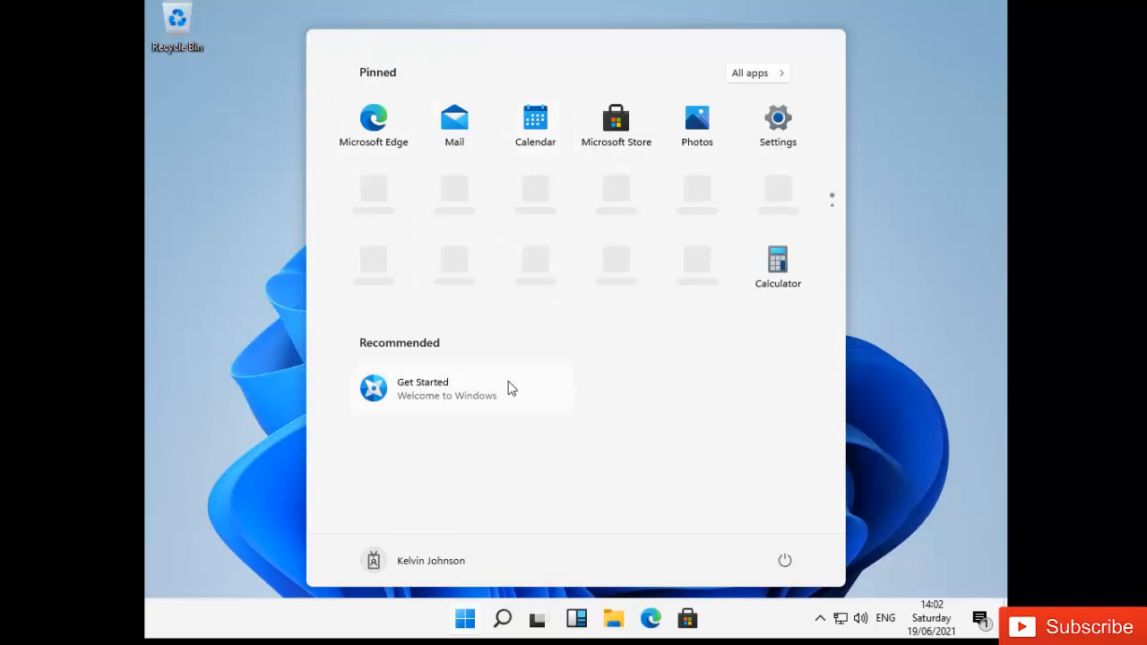
click(620, 616)
- Run setup64.exe from the VMware Tools disc and finish the wizard with default options
click(783, 556)
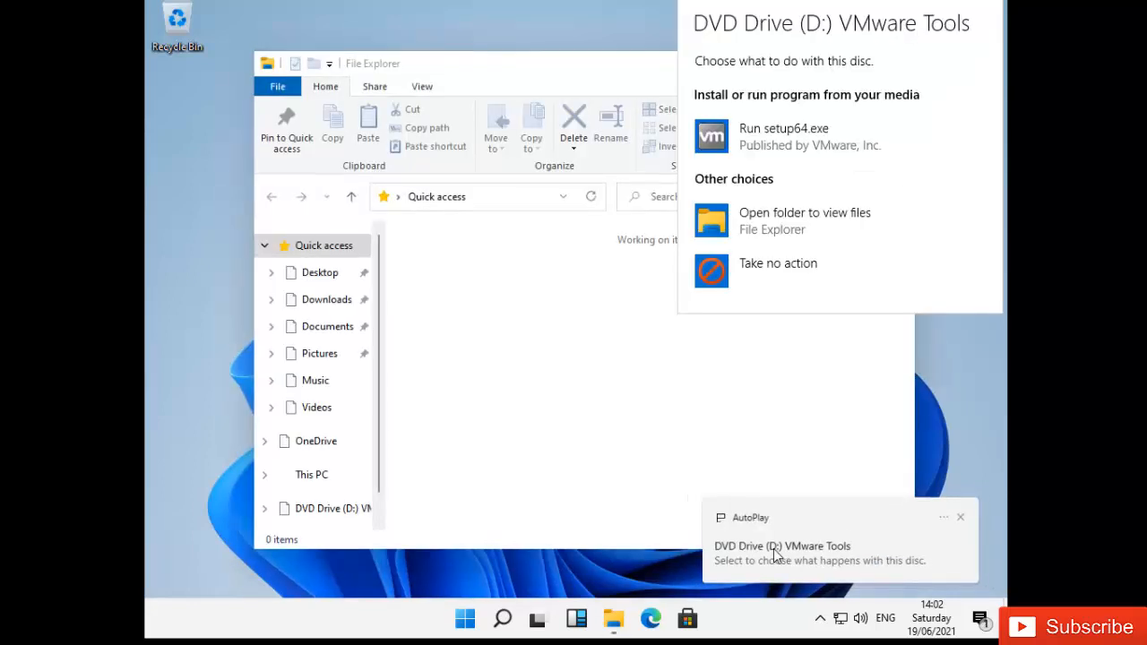
click(782, 148)
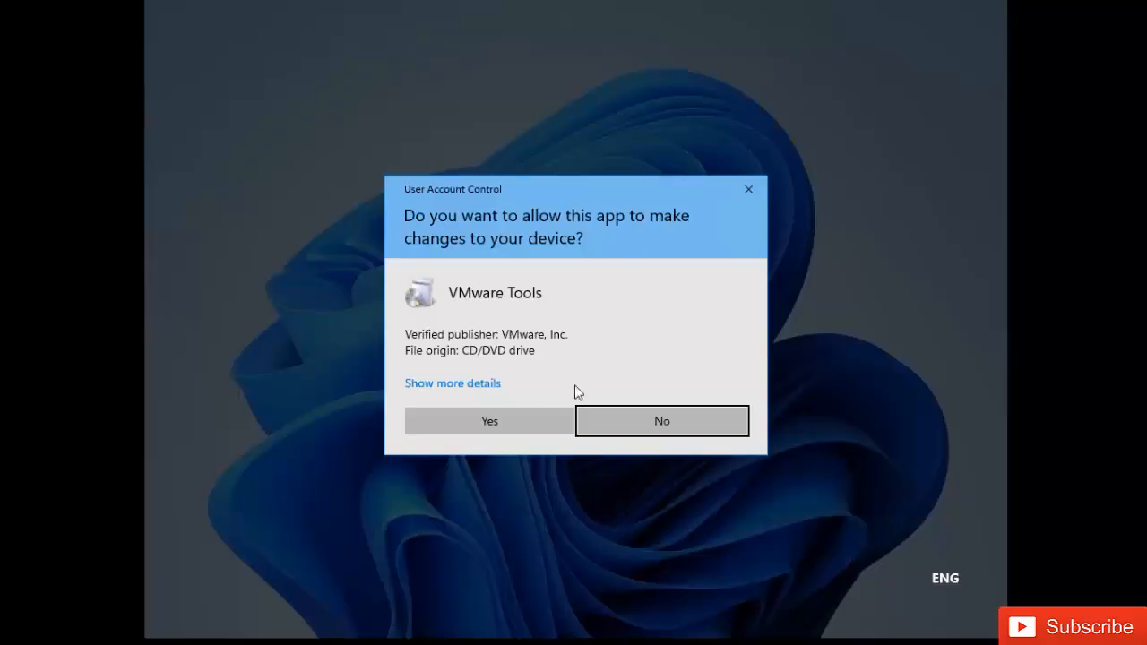
click(528, 431)
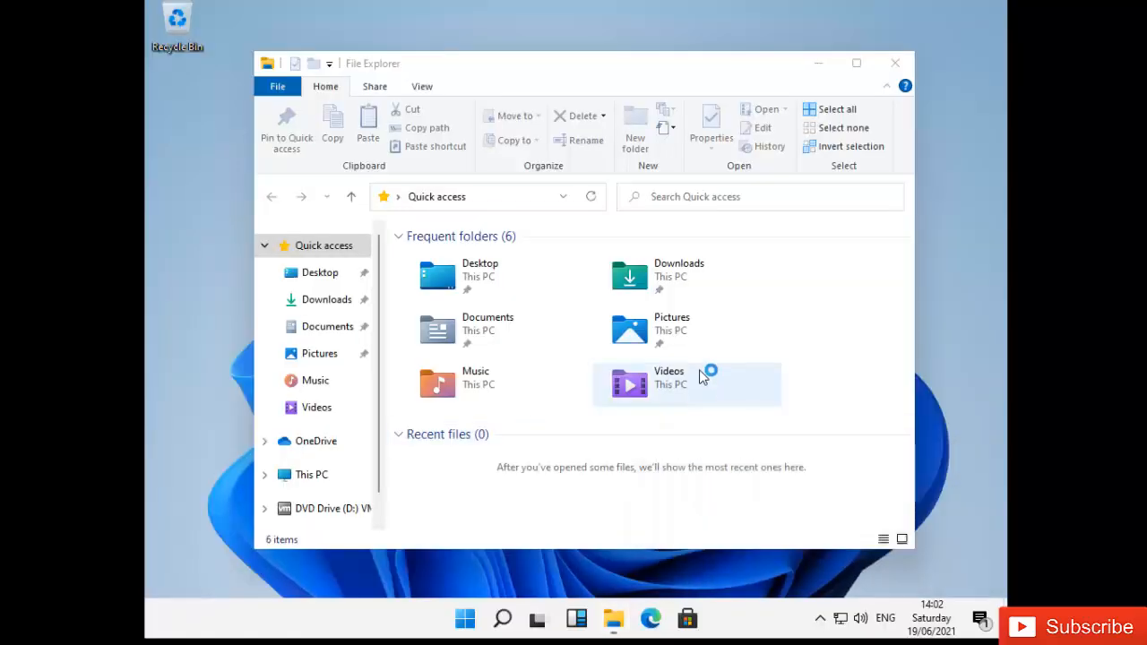
click(821, 65)
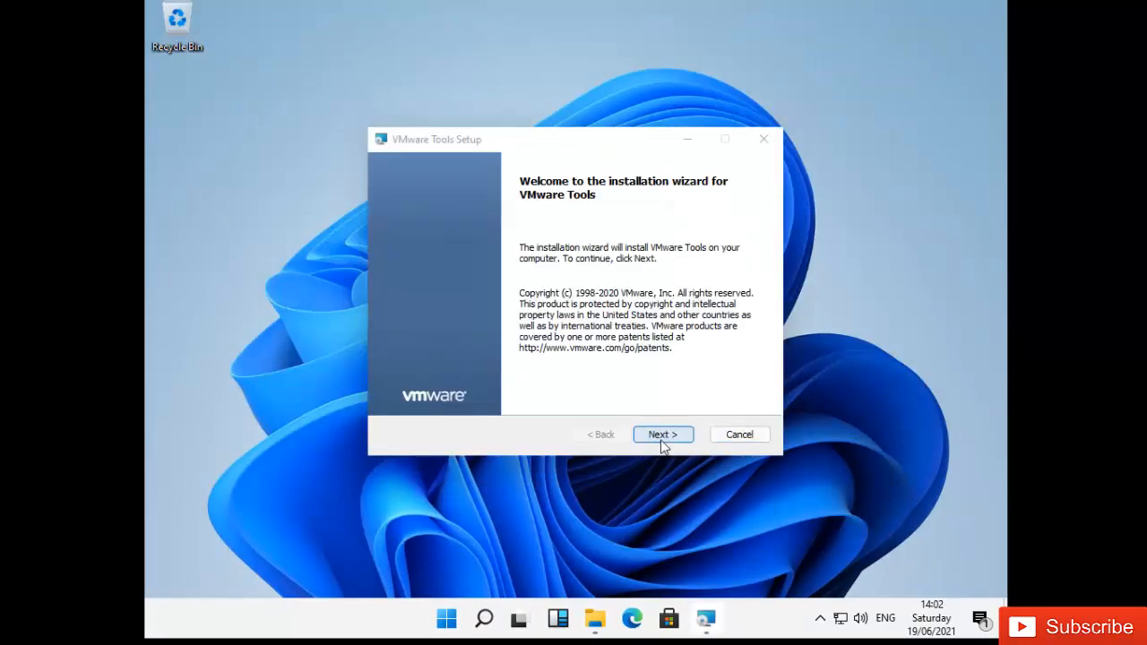
click(661, 437)
click(659, 436)
click(658, 435)
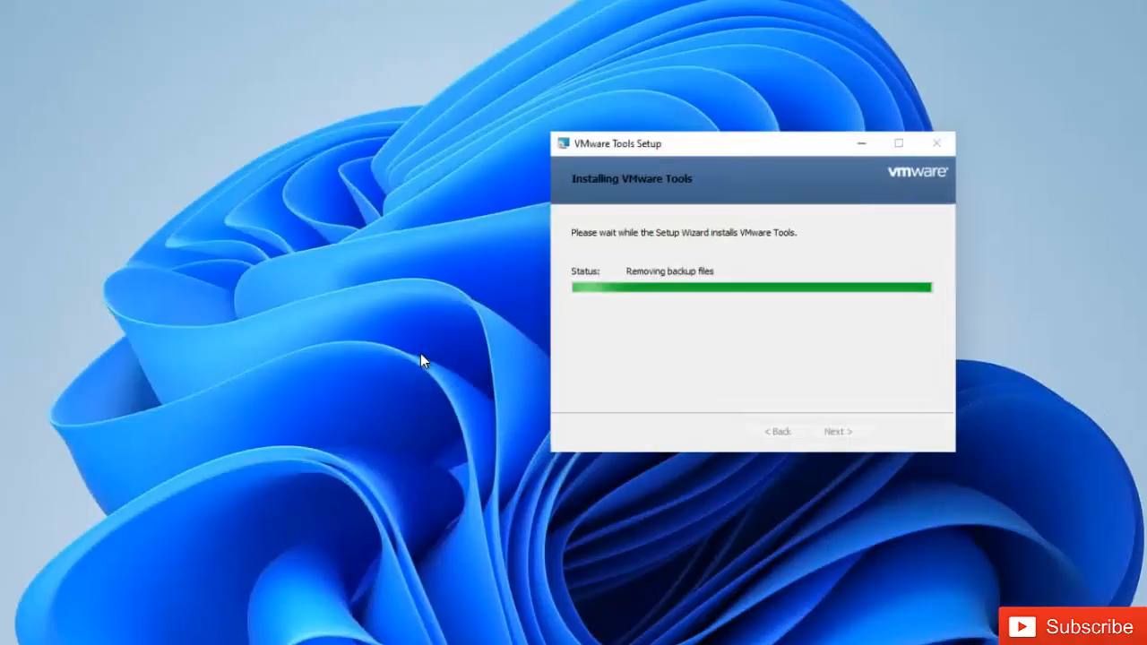
click(843, 434)
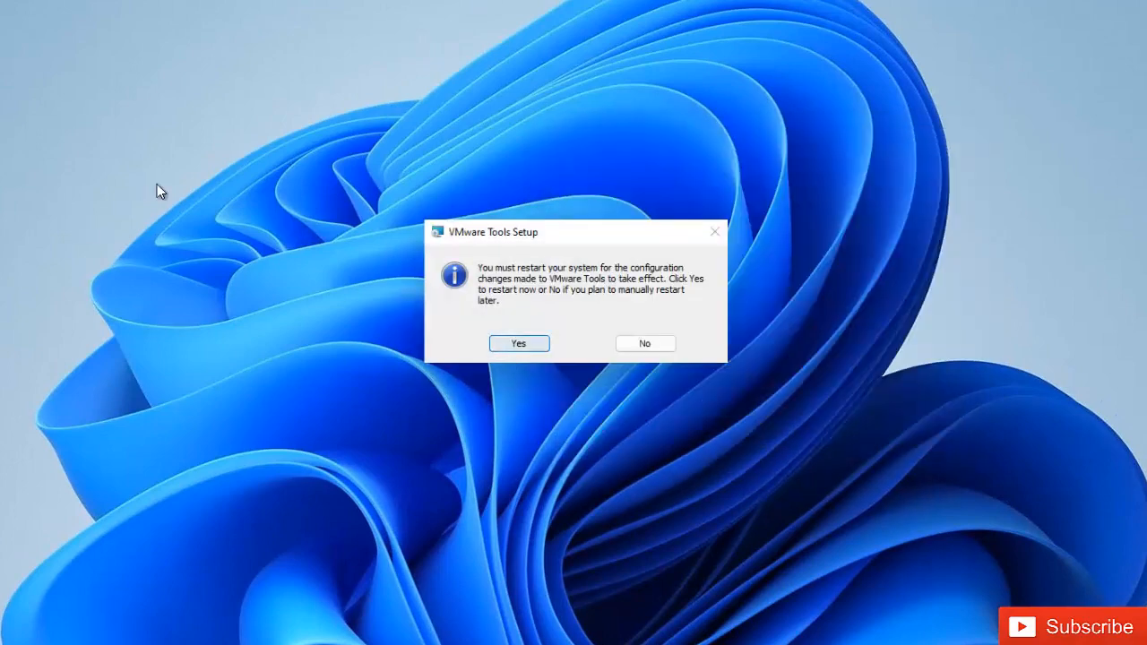
- Accept the restart, unlock Windows with the PIN, and show the Start menu
click(519, 344)
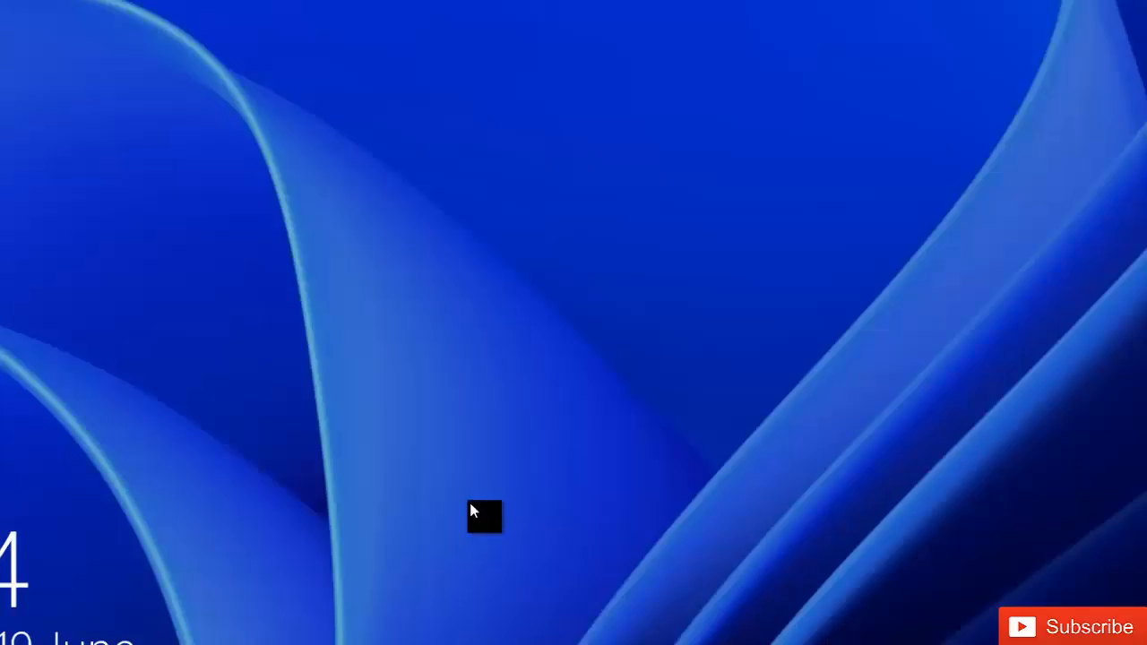
click(474, 512)
click(504, 391)
text(••••••)
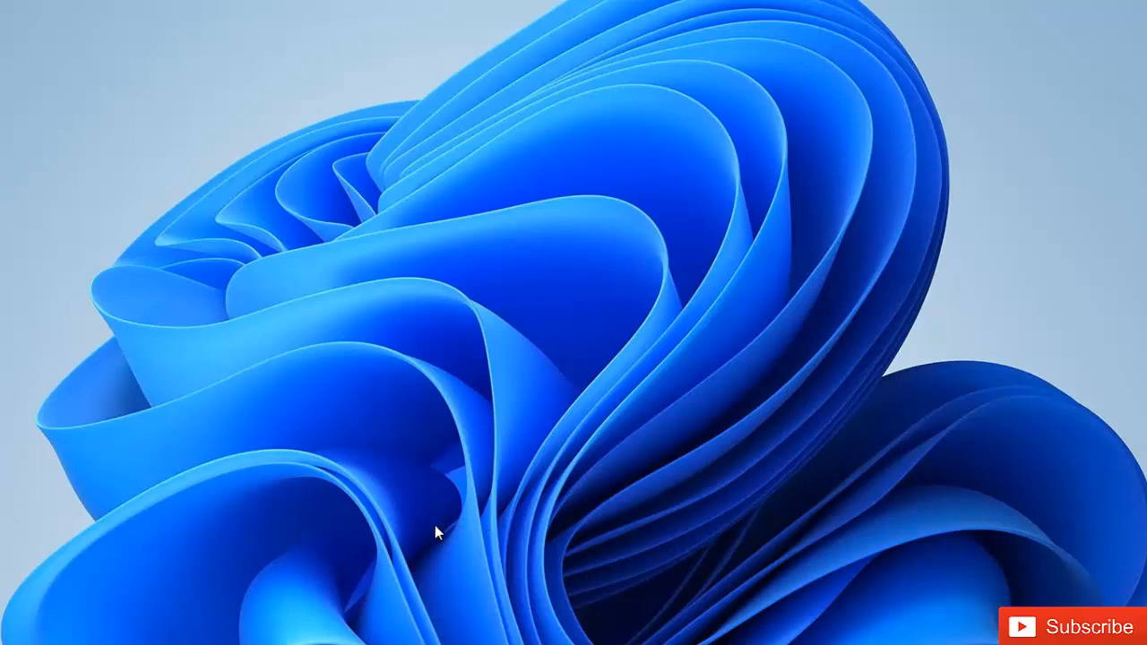
key(super)
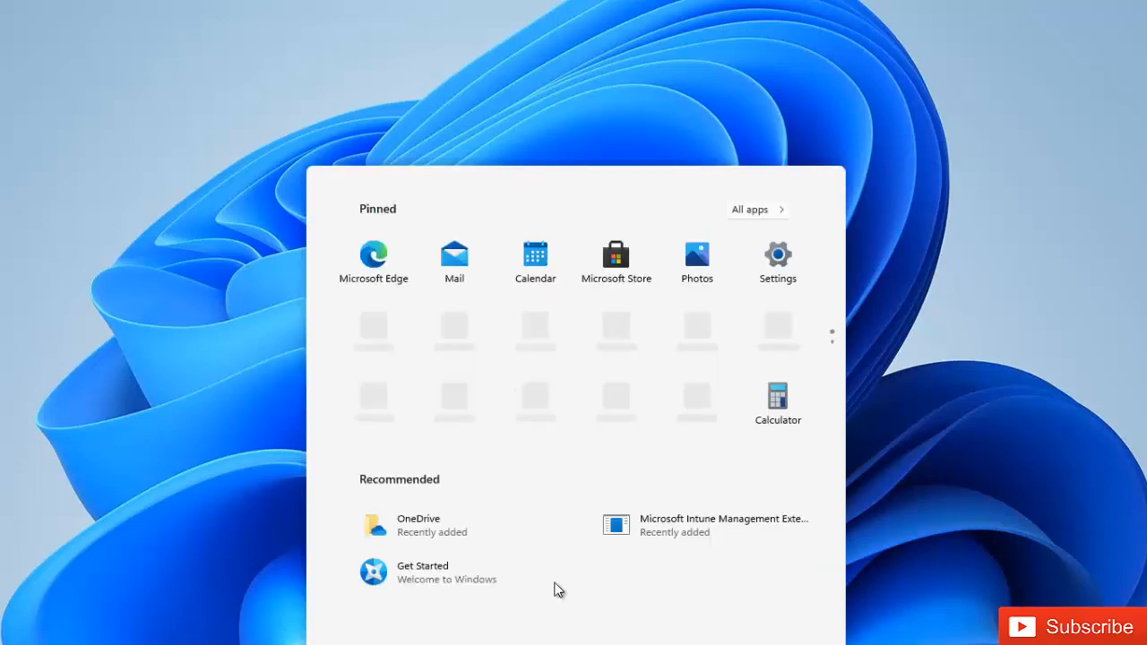